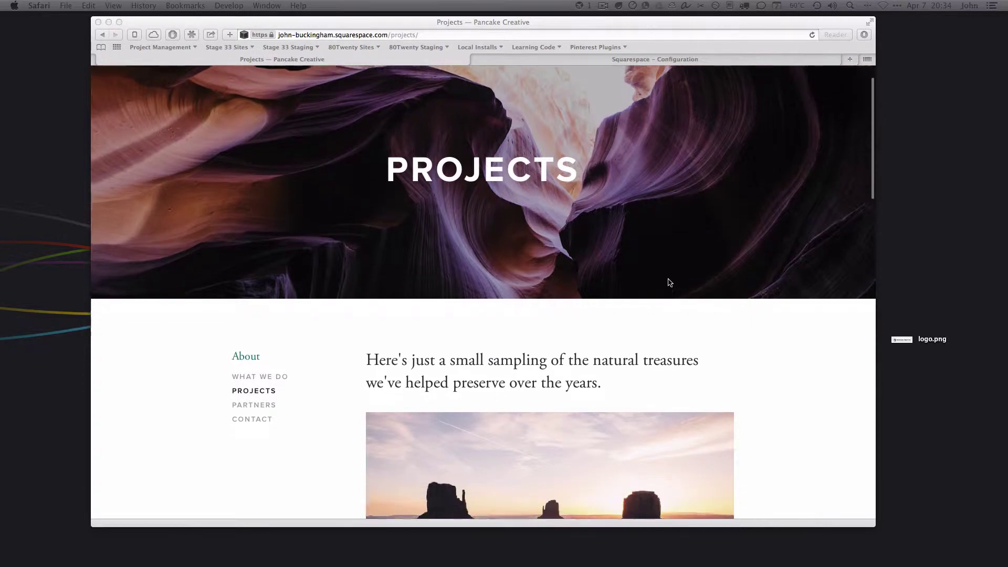
Leave the live Projects page and switch to the Squarespace Configuration tab in Safari
scroll(669, 283, "up", 3)
left_click(669, 282)
left_click(611, 60)
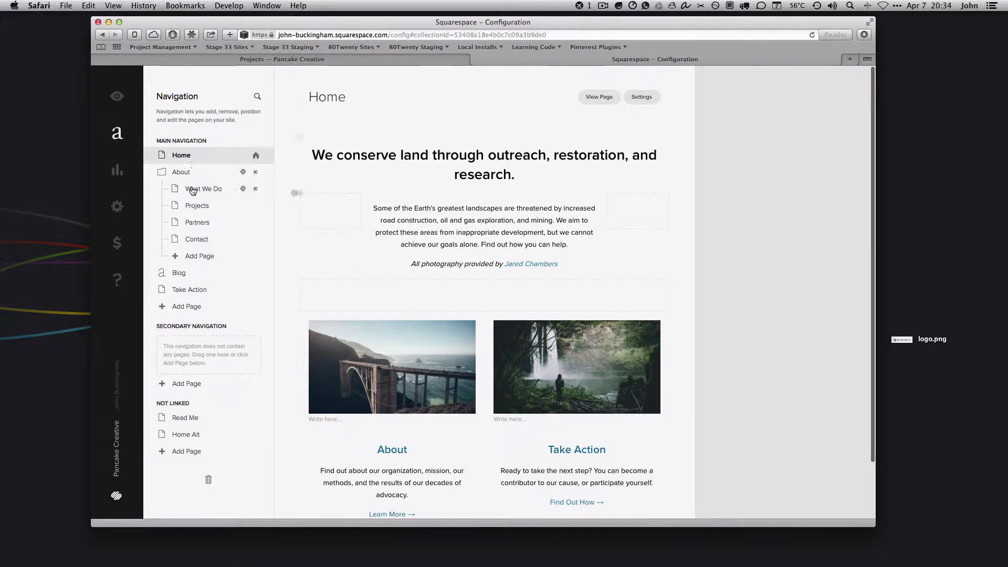
Open About › Projects in the editor and scroll through its project entries
left_click(195, 208)
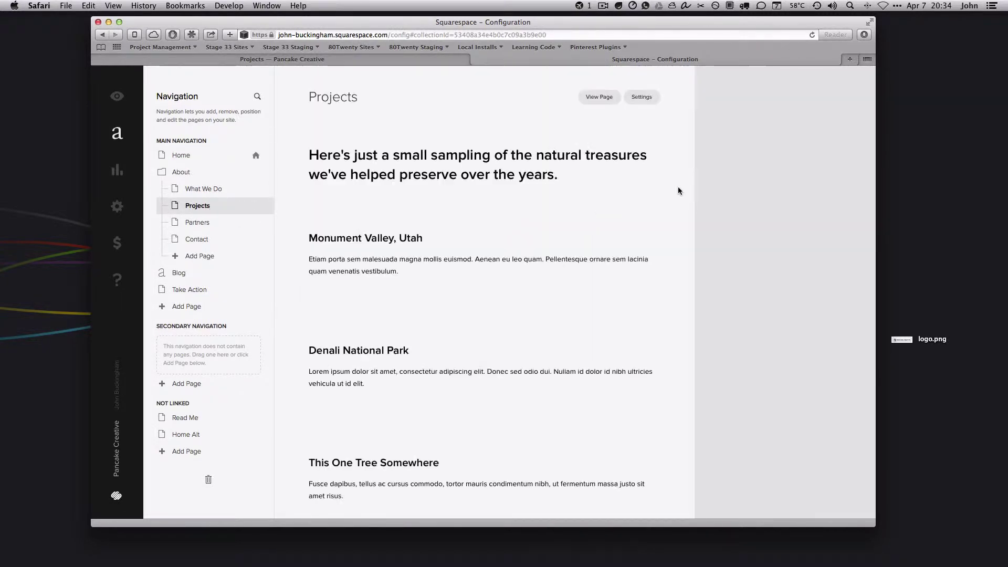
scroll(627, 188, "down", 8)
scroll(628, 188, "down", 6)
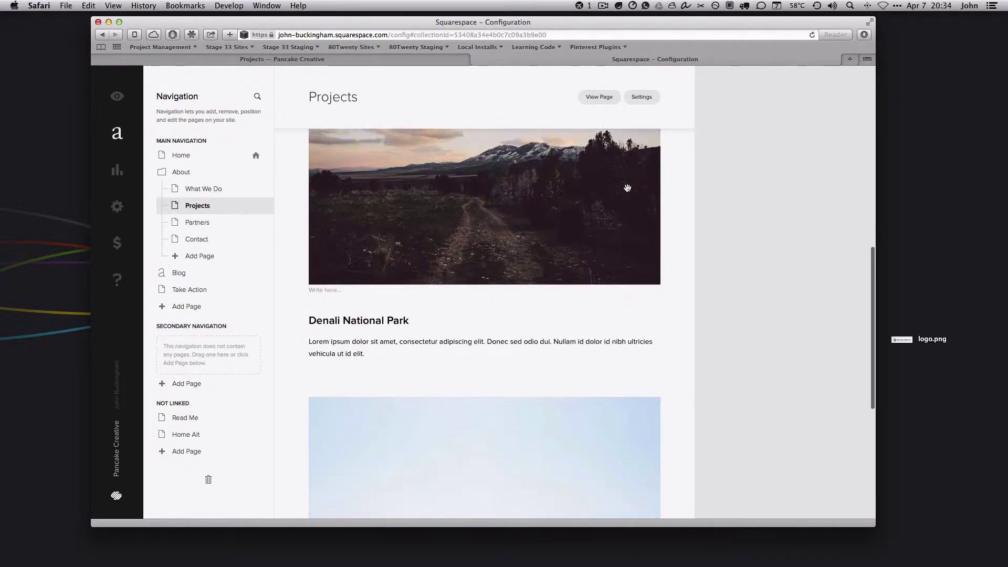
scroll(562, 314, "up", 12)
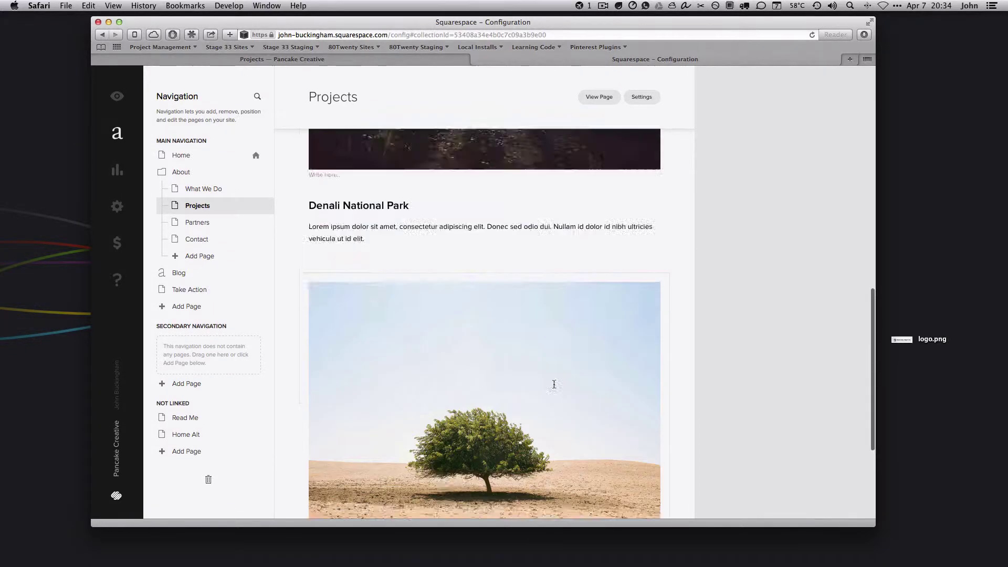
scroll(559, 367, "down", 12)
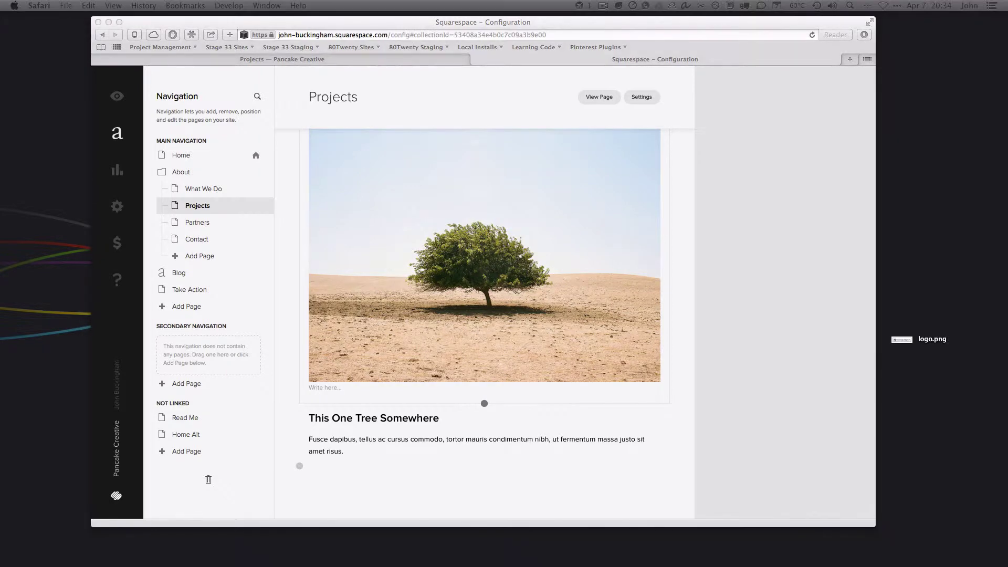
scroll(639, 307, "up", 12)
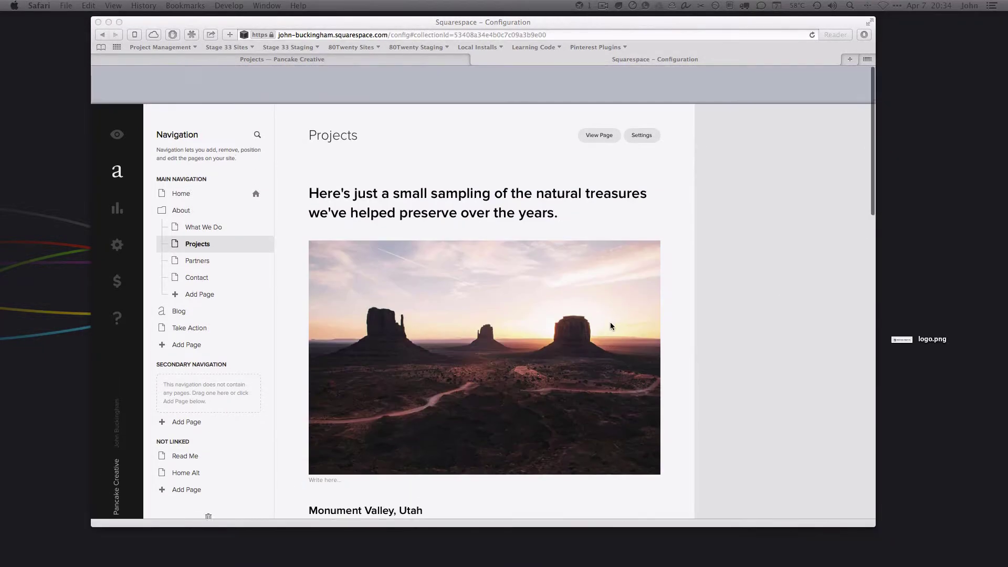
Work 'clean, functional, beautiful sites' into the Projects intro heading
triple_click(464, 157)
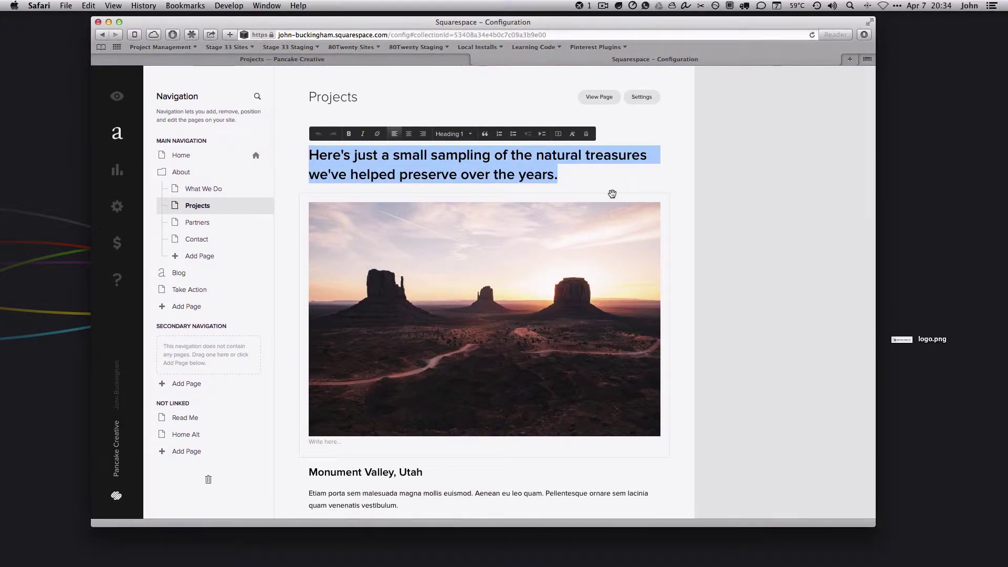
left_click(353, 154)
left_click_drag(309, 156, 647, 155)
left_click(534, 154)
type("sote")
key("BackSpace")
key("BackSpace")
key("BackSpace")
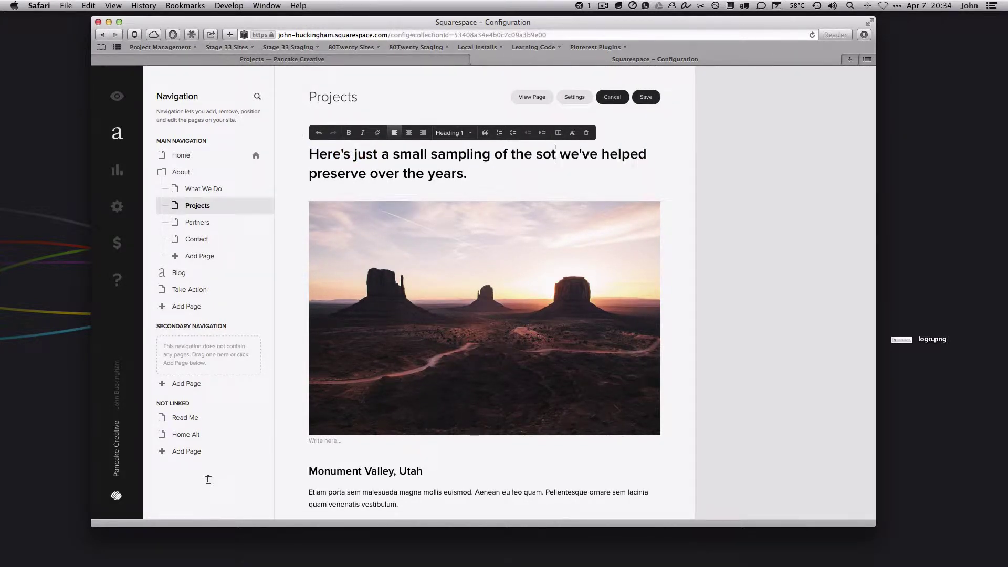
type("ites")
key("BackSpace")
key("BackSpace")
key("BackSpace")
key("BackSpace")
key("BackSpace")
key("BackSpace")
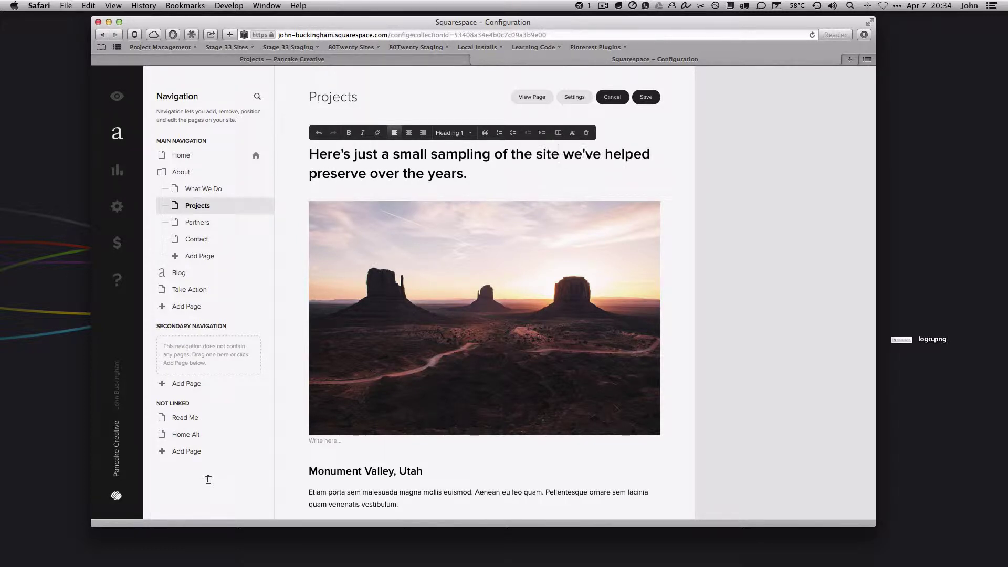
type("clean, ")
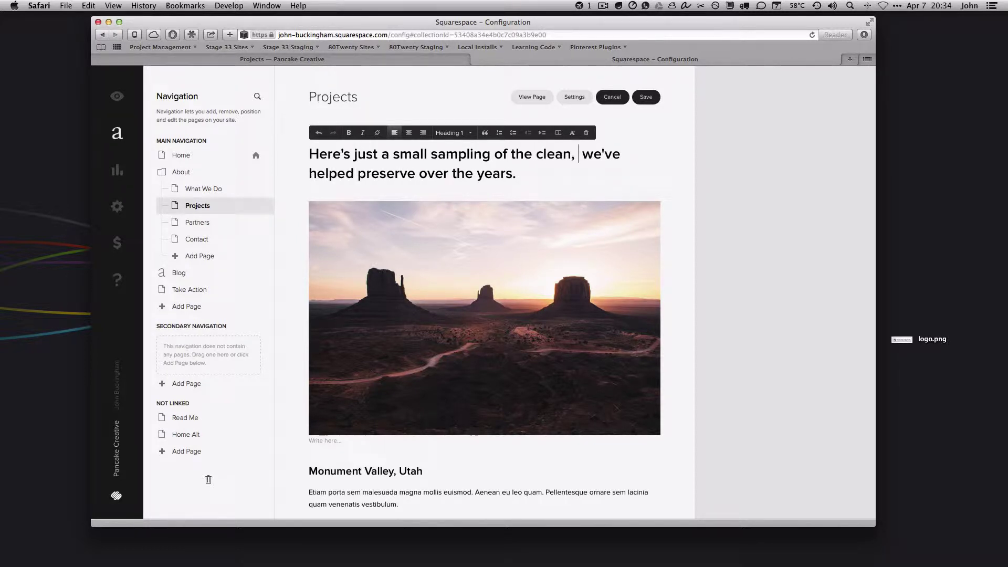
type("funct")
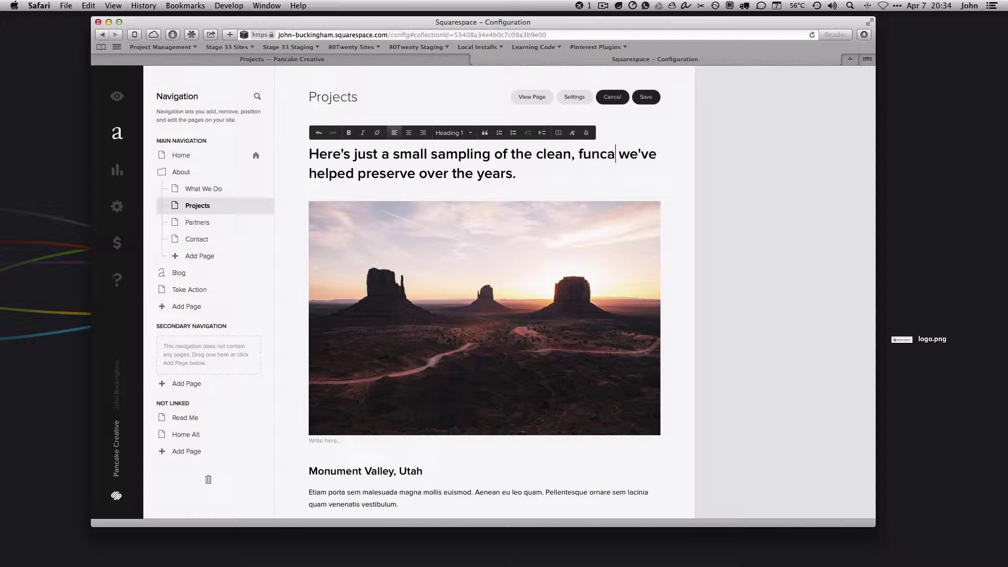
type("ional, beautiful")
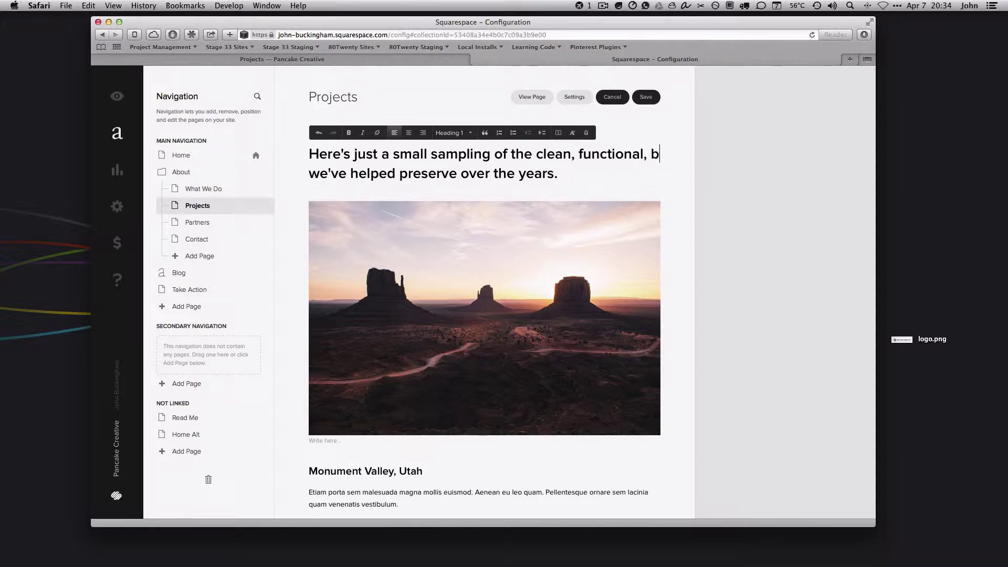
type(" sites")
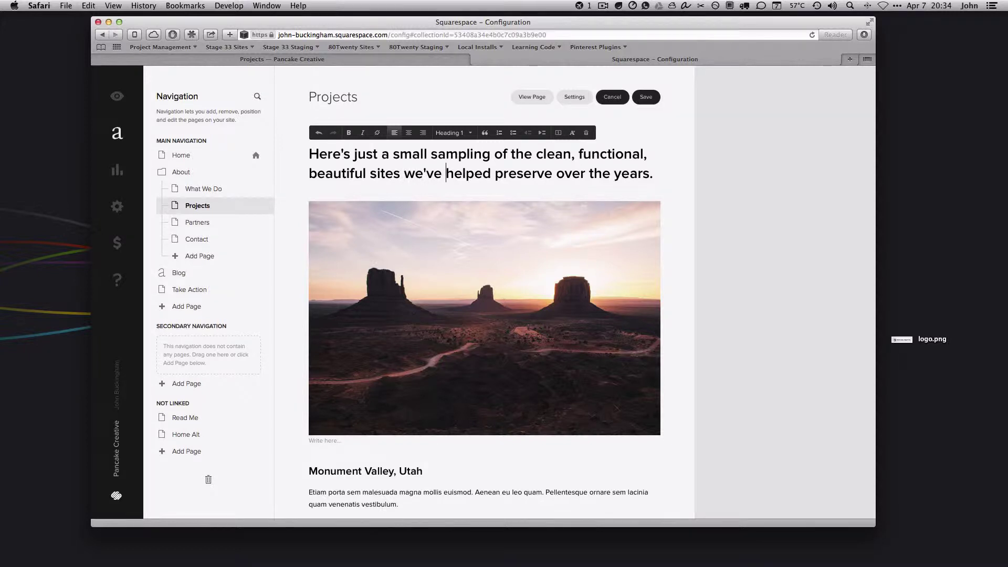
Replace the heading's ending with 'built' and 'And the best is yet to come.', then save
key("shift+alt+Right")
key("shift+alt+Right")
key("shift+alt+Right")
key("shift+alt+Right")
key("shift+alt+Right")
key("BackSpace")
type("built ove")
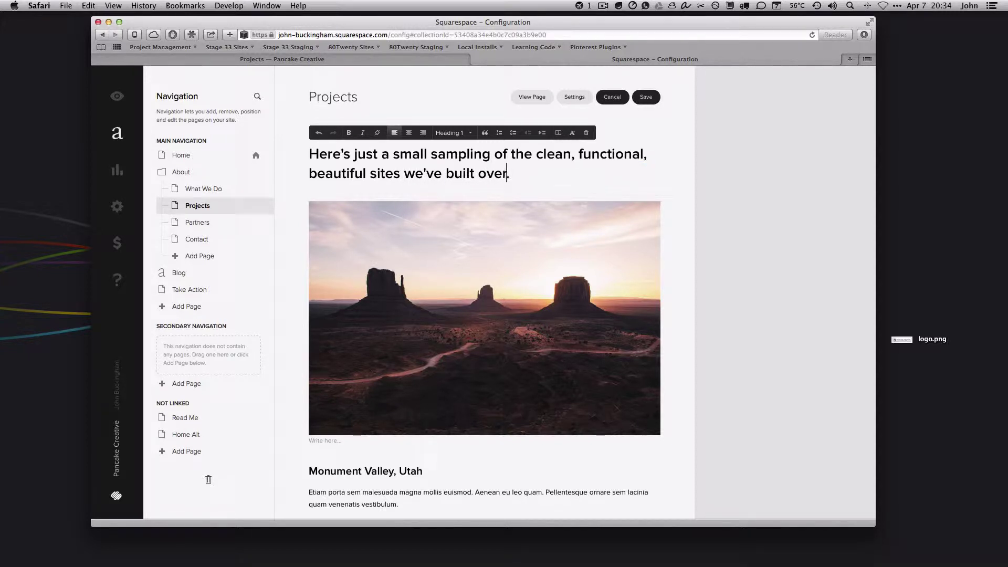
key("BackSpace")
key("BackSpace")
key("BackSpace")
key("BackSpace")
type("AN")
key("BackSpace")
type("nd the best")
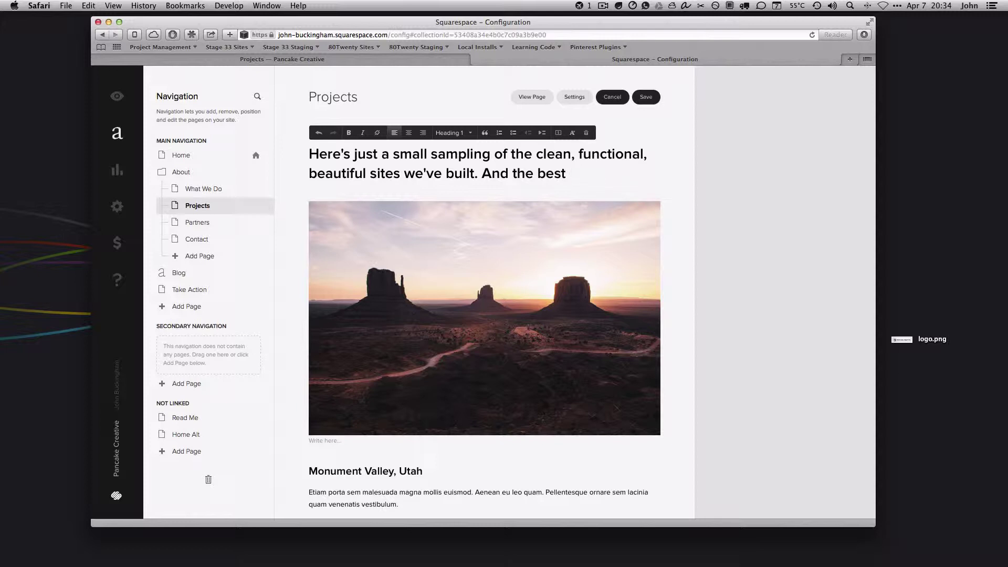
type(" is yet to come.")
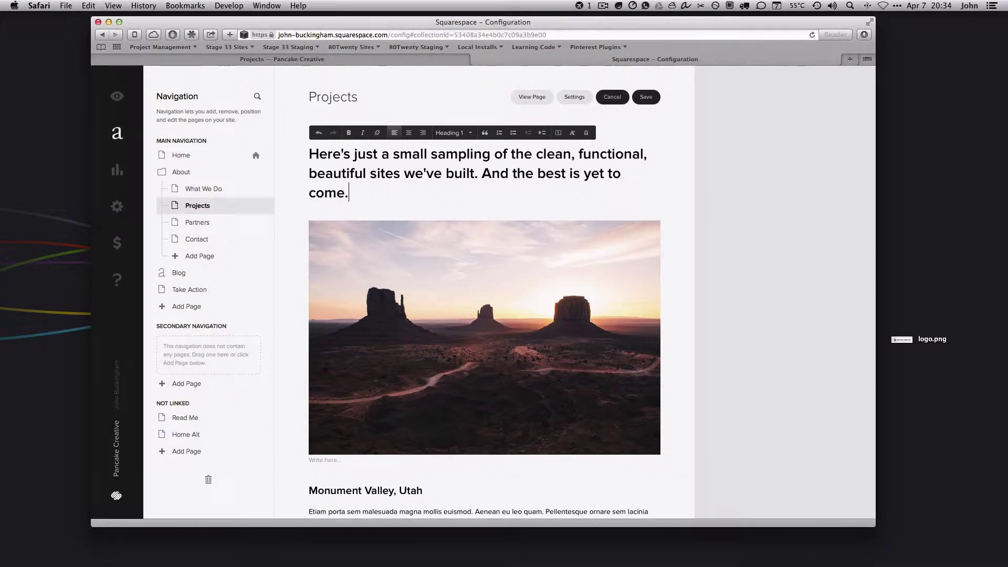
left_click(644, 96)
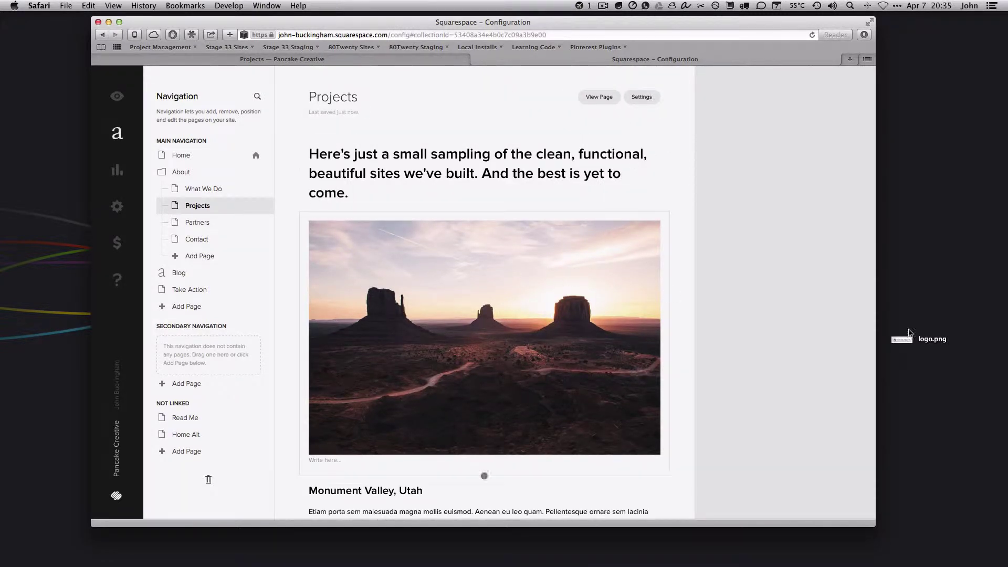
In the first image's settings, keep Caption Below and delete the Monument Valley photo
left_click(447, 291)
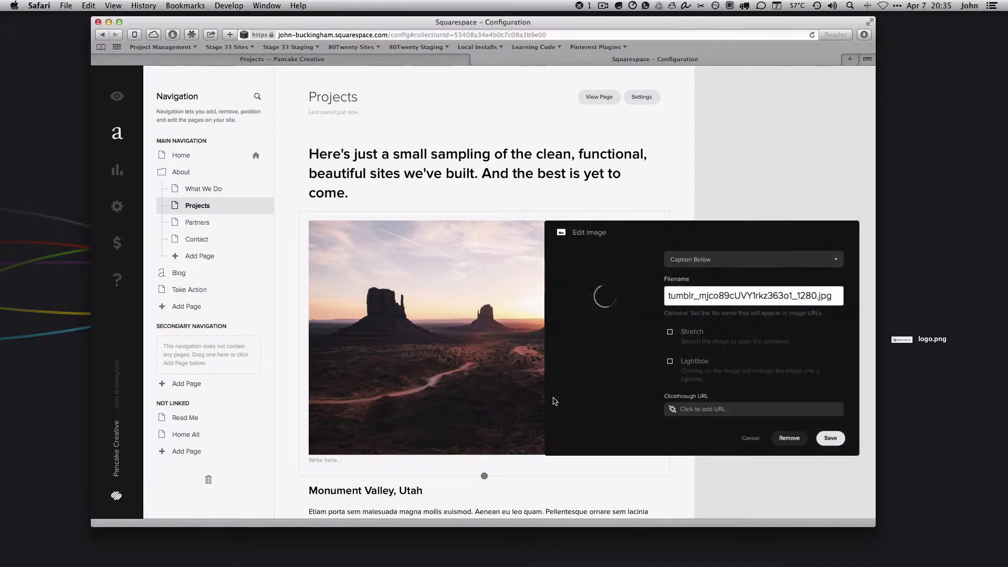
left_click(691, 163)
left_click(449, 262)
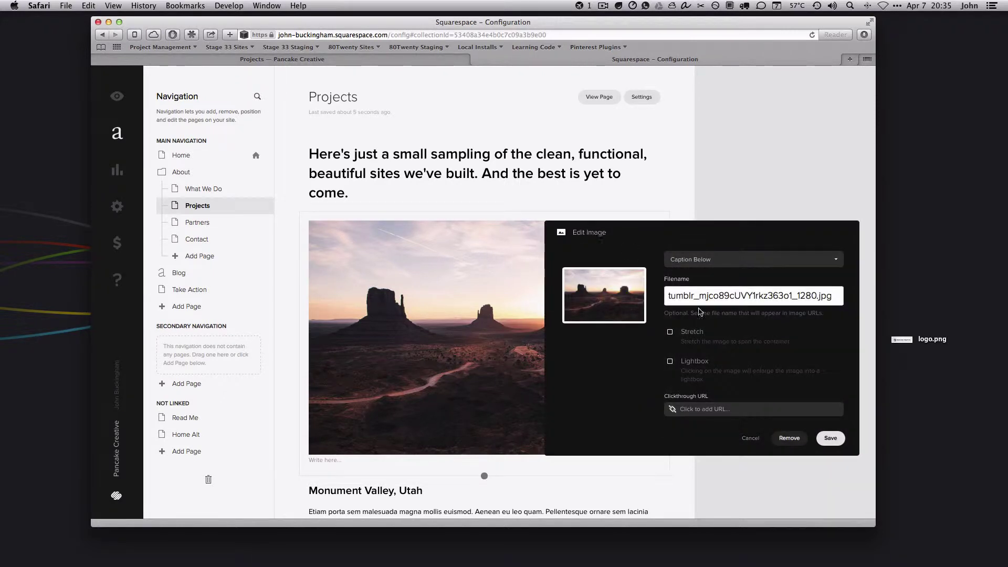
mouse_move(638, 292)
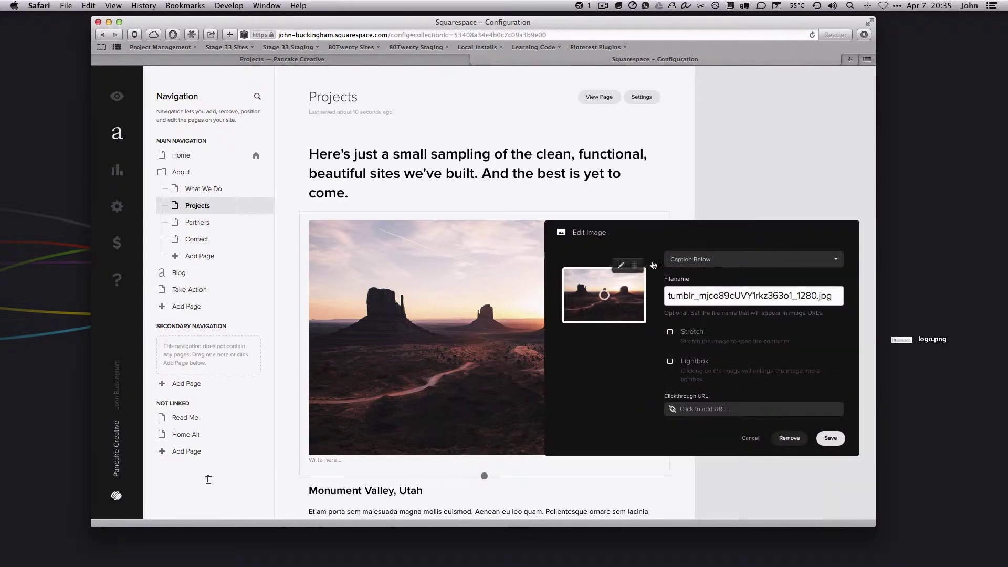
left_click(694, 259)
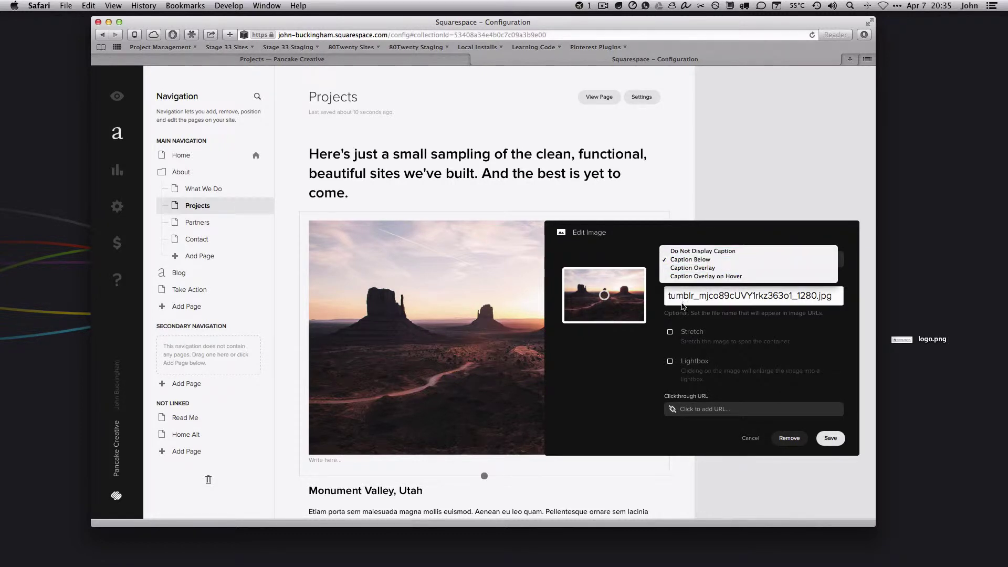
left_click(646, 346)
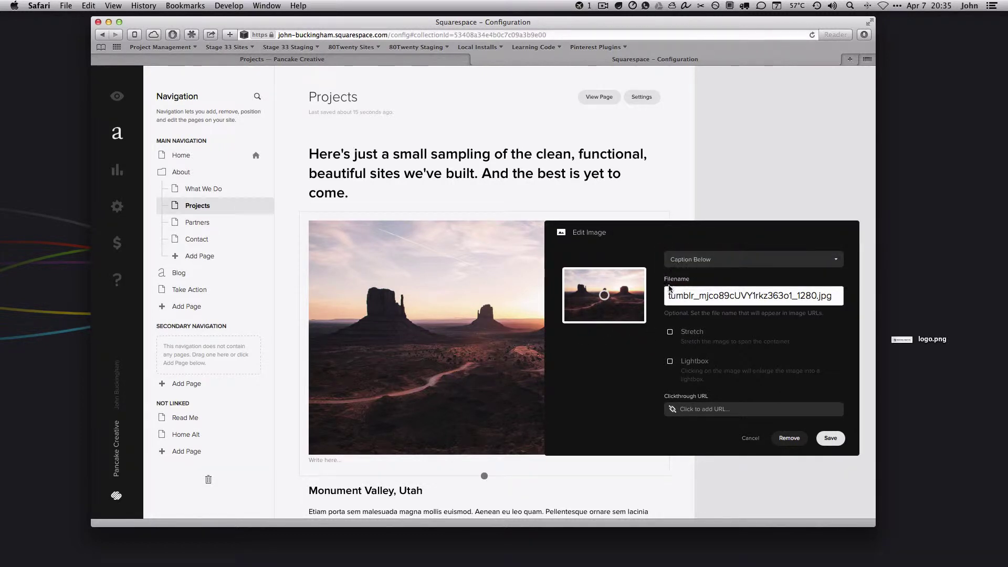
left_click(310, 461)
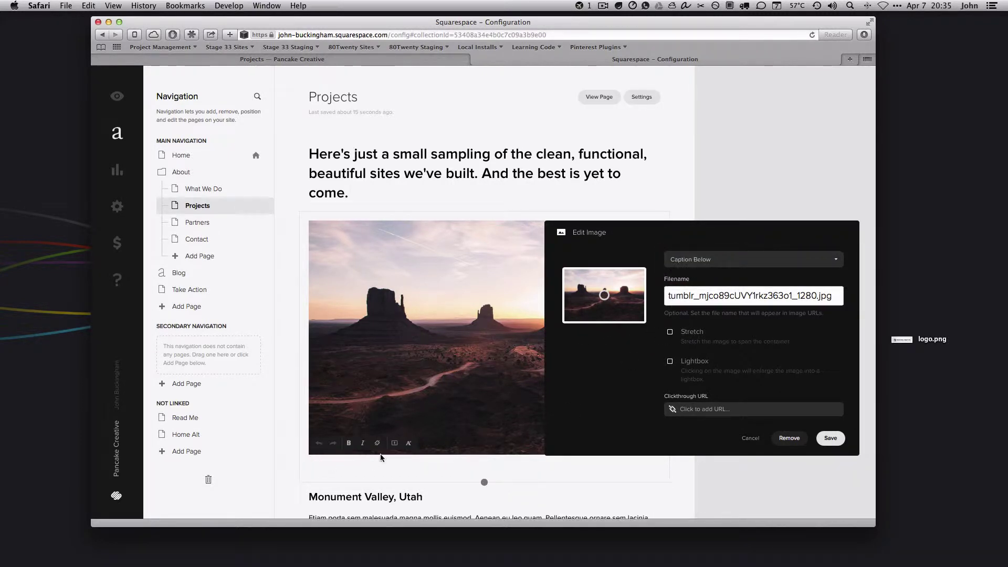
left_click(458, 357)
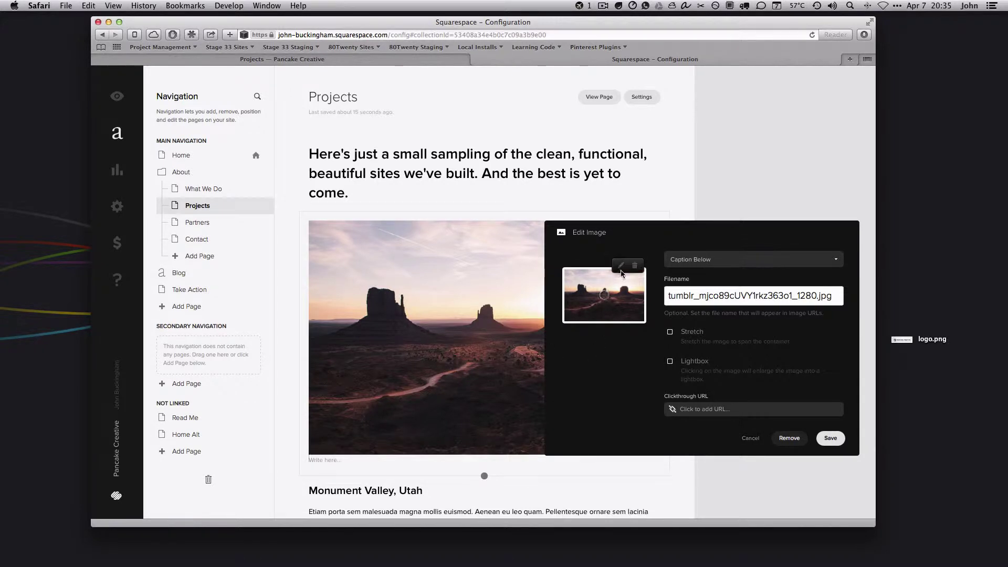
left_click(635, 266)
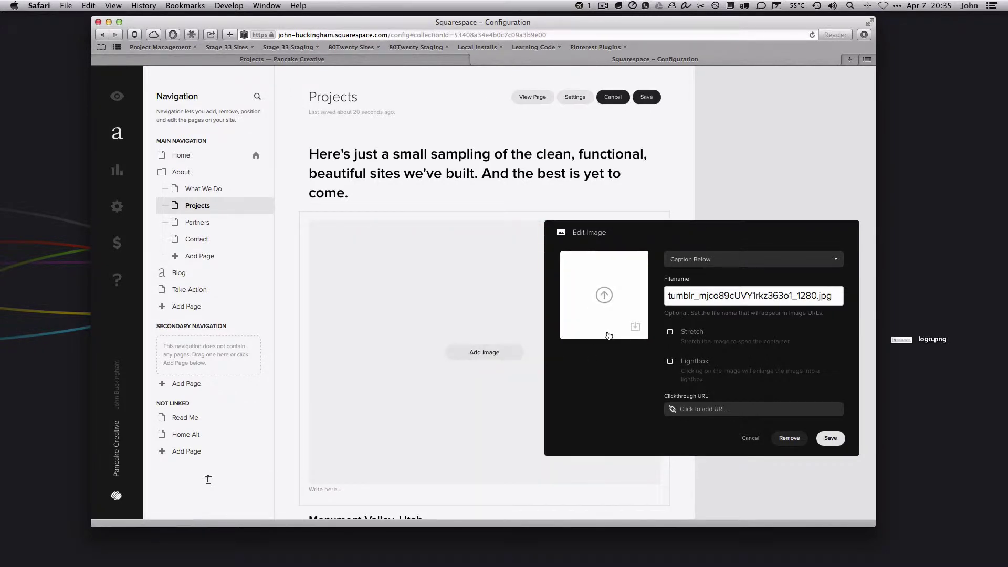
Cancel the upload file chooser and drag the Dropbox Finder window over the editor
left_click(606, 296)
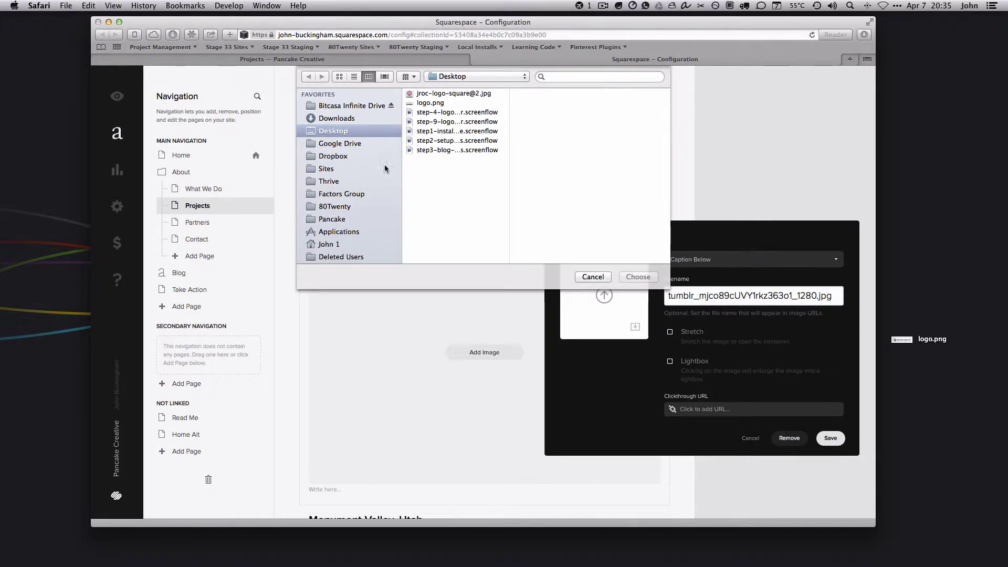
left_click(593, 277)
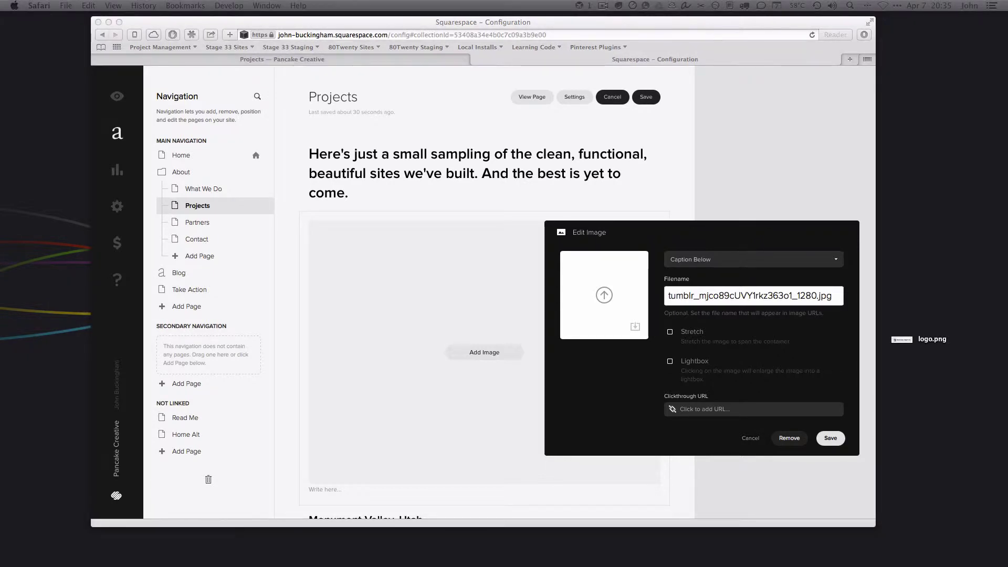
left_click_drag(1007, 175, 509, 212)
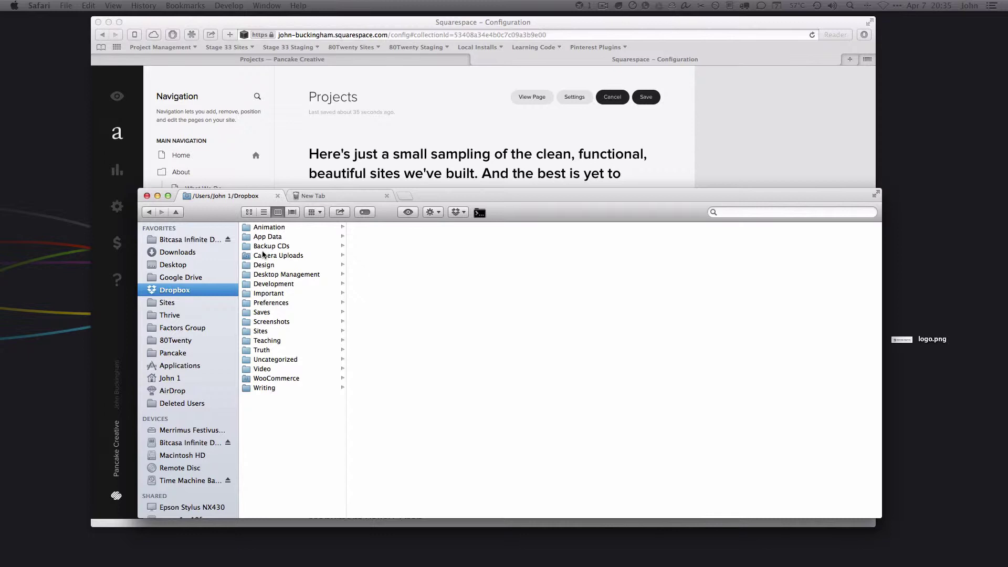
In Finder, navigate to the Marketing › Craigslist screenshots folder
left_click(267, 284)
left_click(374, 246)
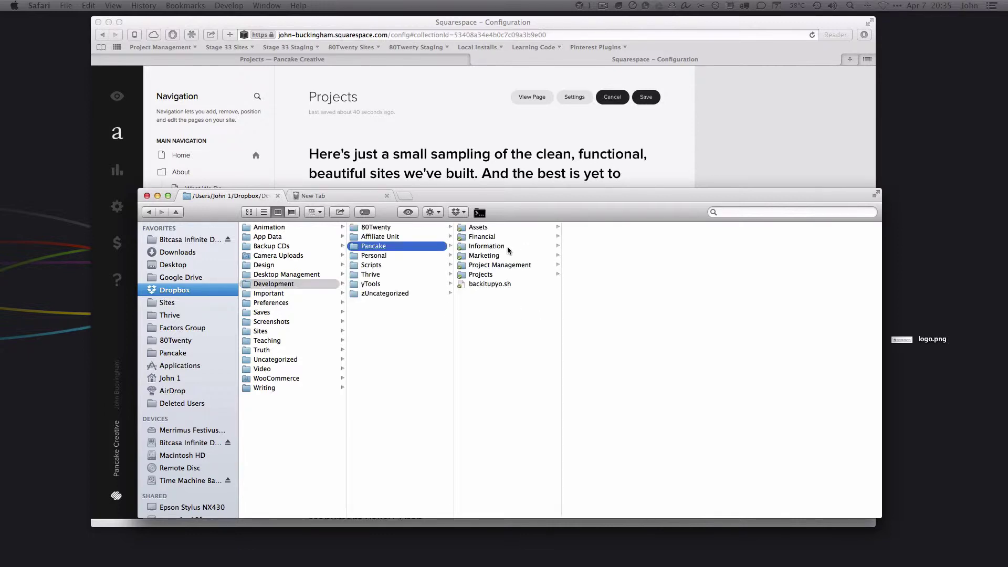
left_click(507, 256)
left_click(578, 237)
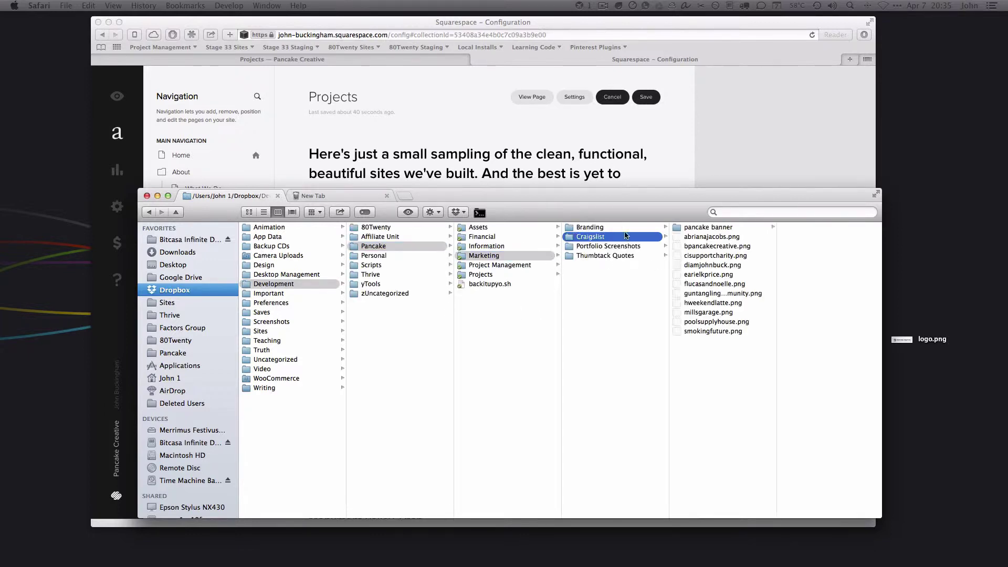
left_click_drag(627, 211, 263, 223)
left_click(263, 220)
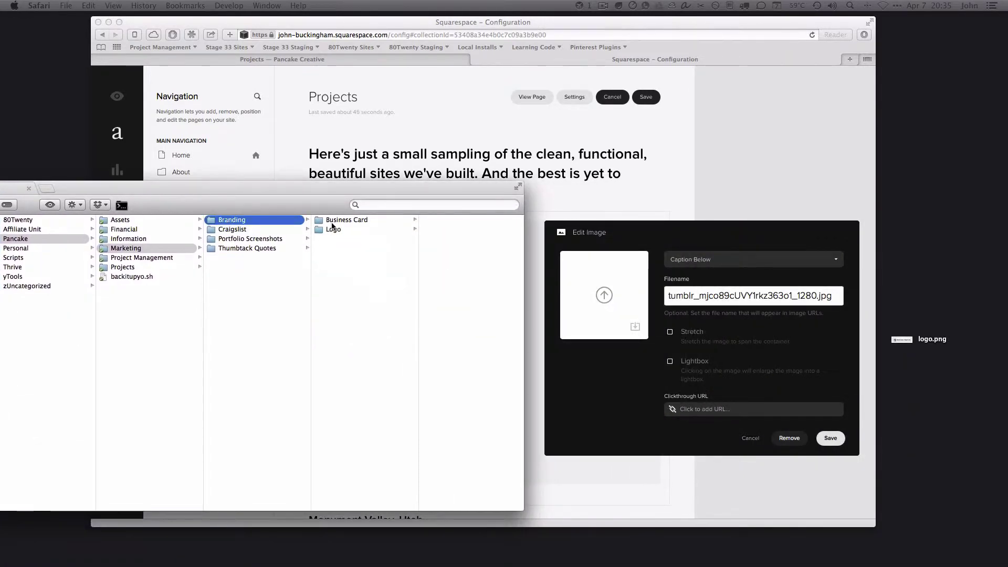
left_click(271, 231)
Preview the site screenshots in the folder, including cisupportcharity.png
left_click(351, 229)
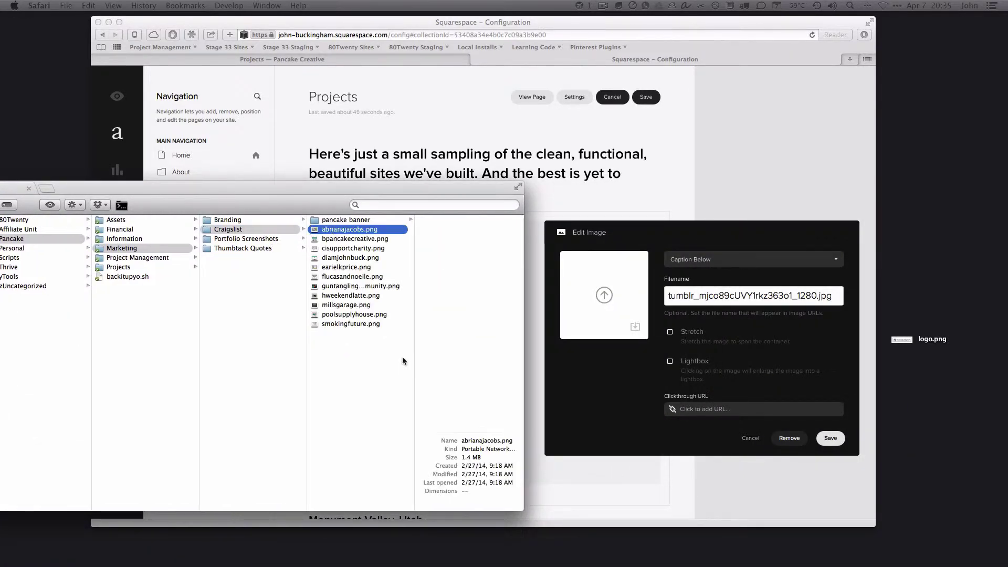
key("space")
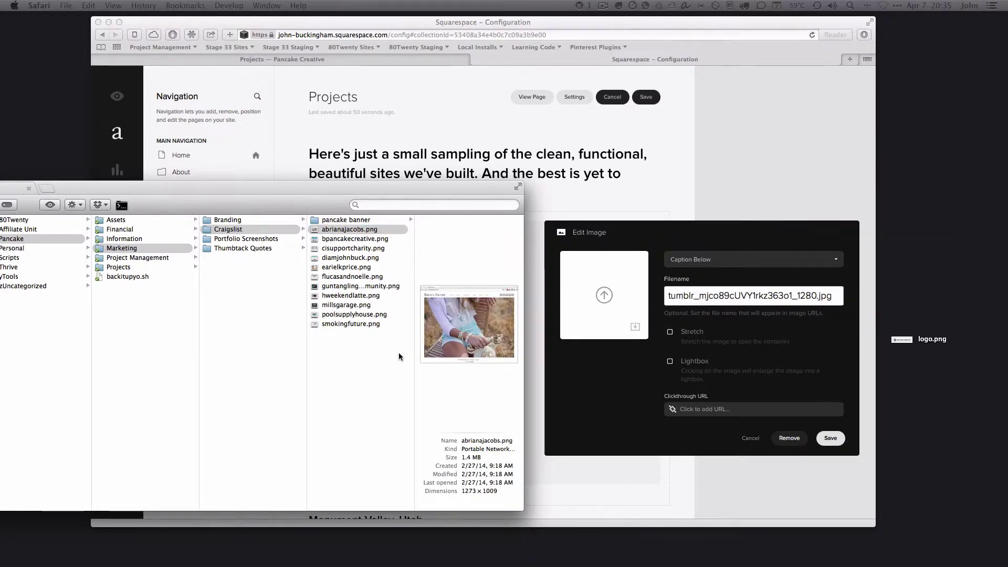
left_click(399, 357)
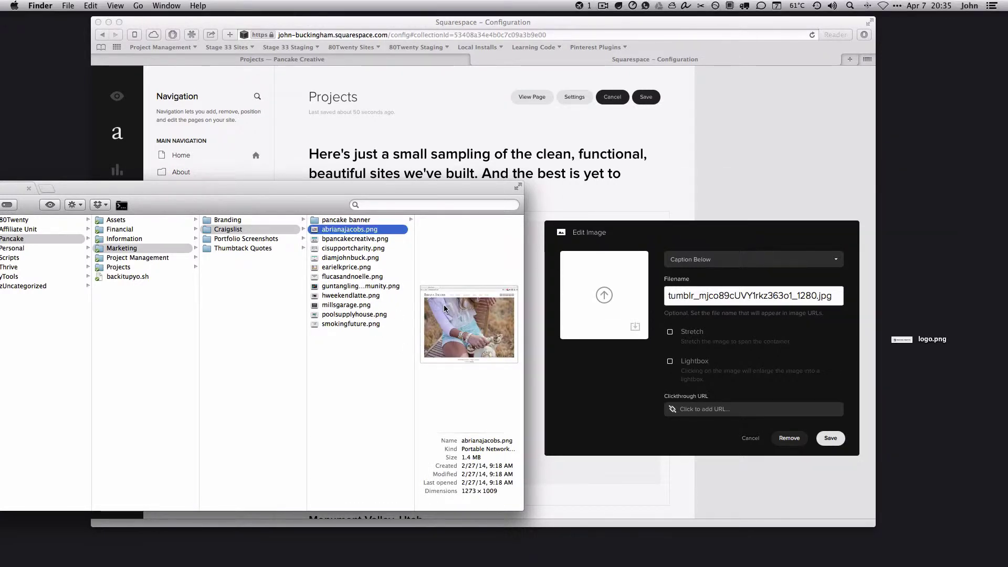
left_click(329, 239)
left_click(361, 248)
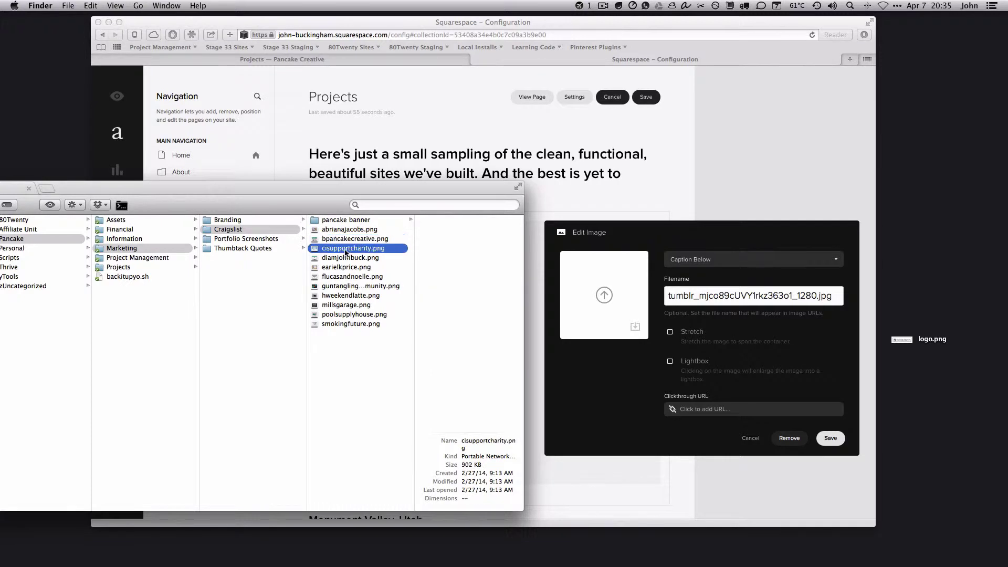
left_click(341, 258)
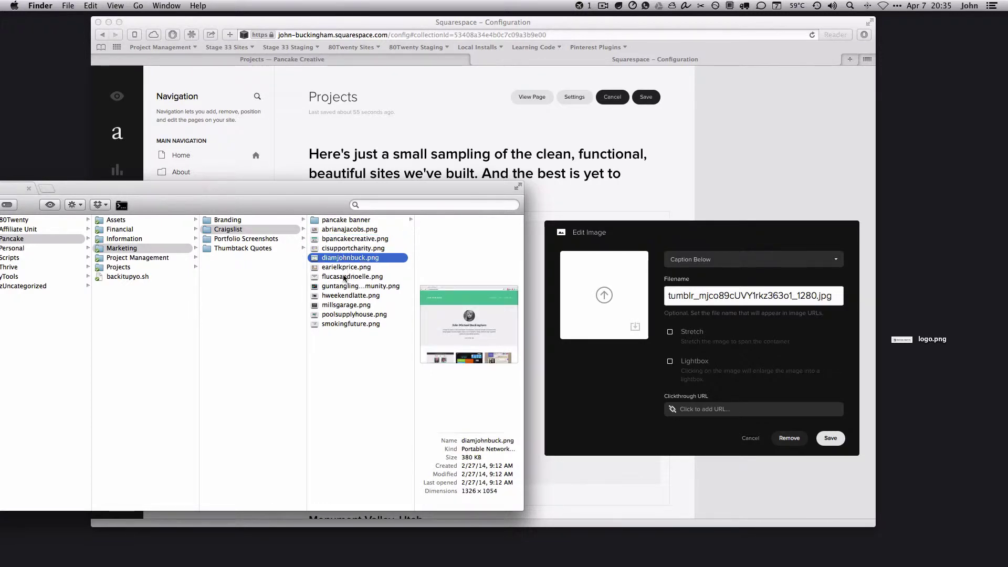
left_click(344, 277)
left_click(345, 267)
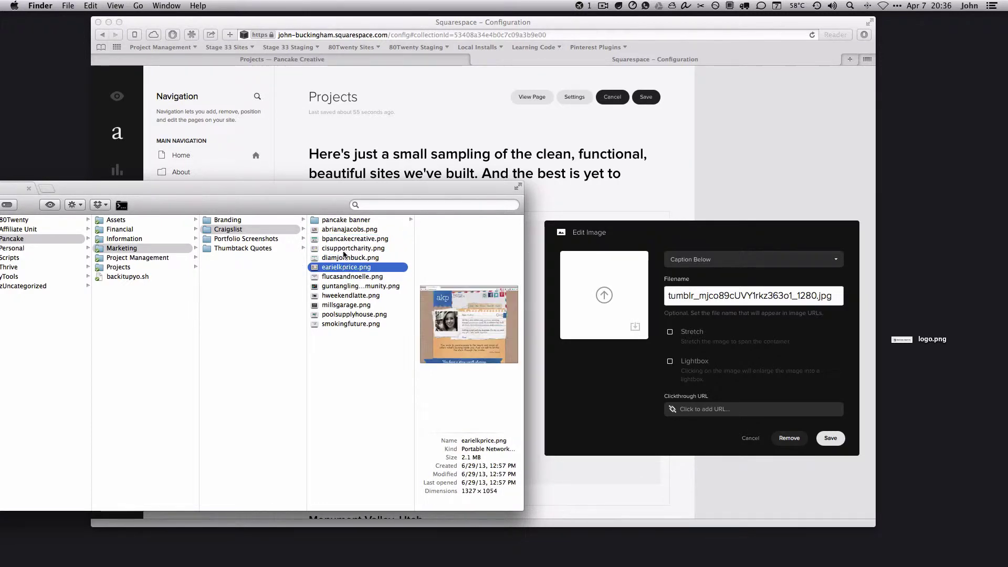
Drag the client's fashion-site screenshot into the Edit Image upload box and close Finder
left_click(335, 229)
left_click_drag(335, 229, 587, 298)
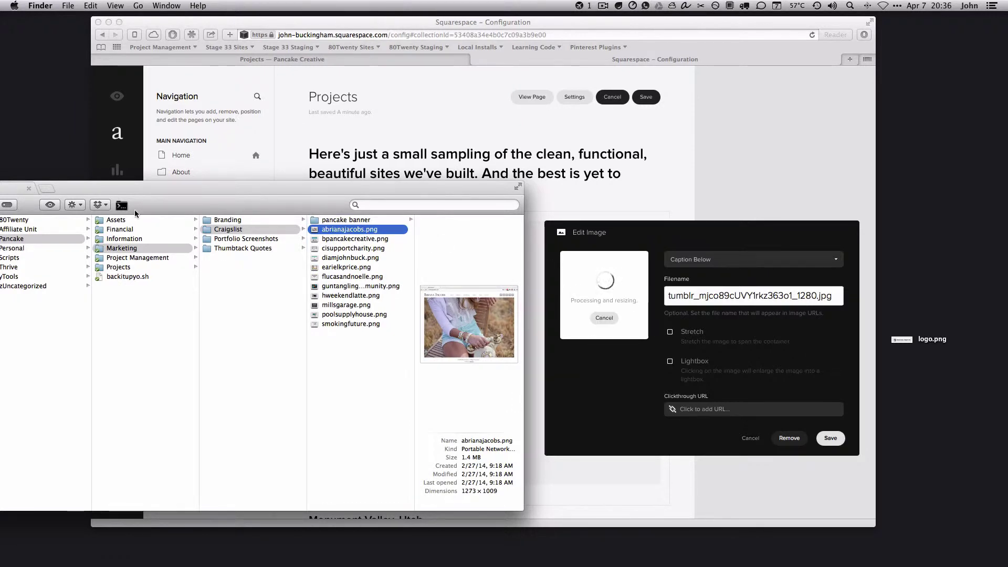
left_click_drag(176, 201, 262, 238)
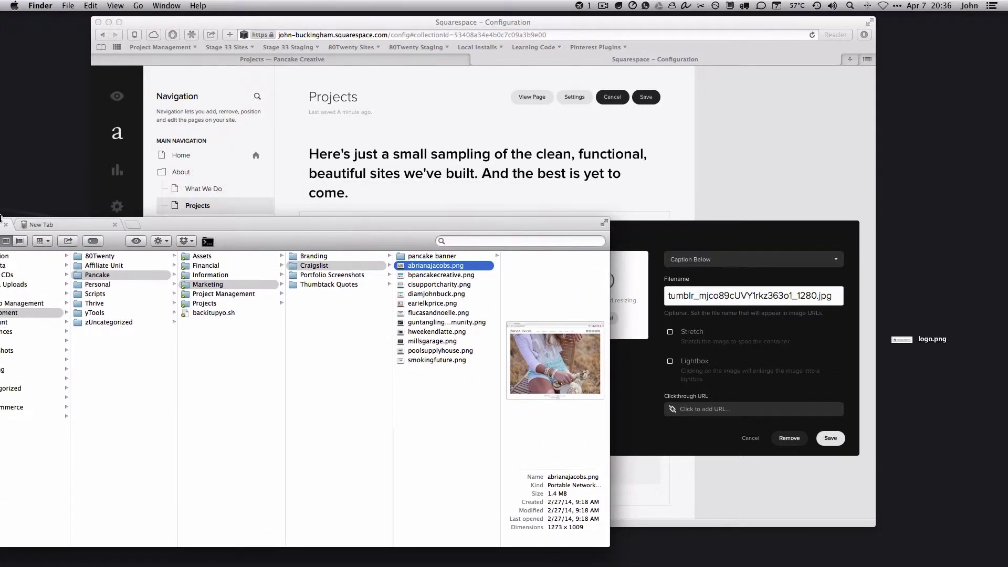
left_click_drag(112, 242, 150, 254)
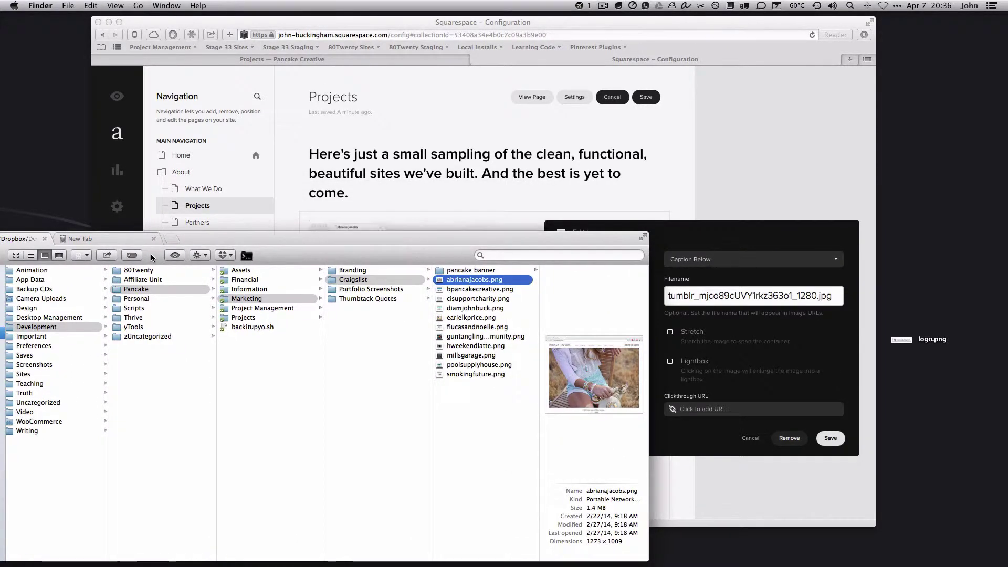
key("super+w")
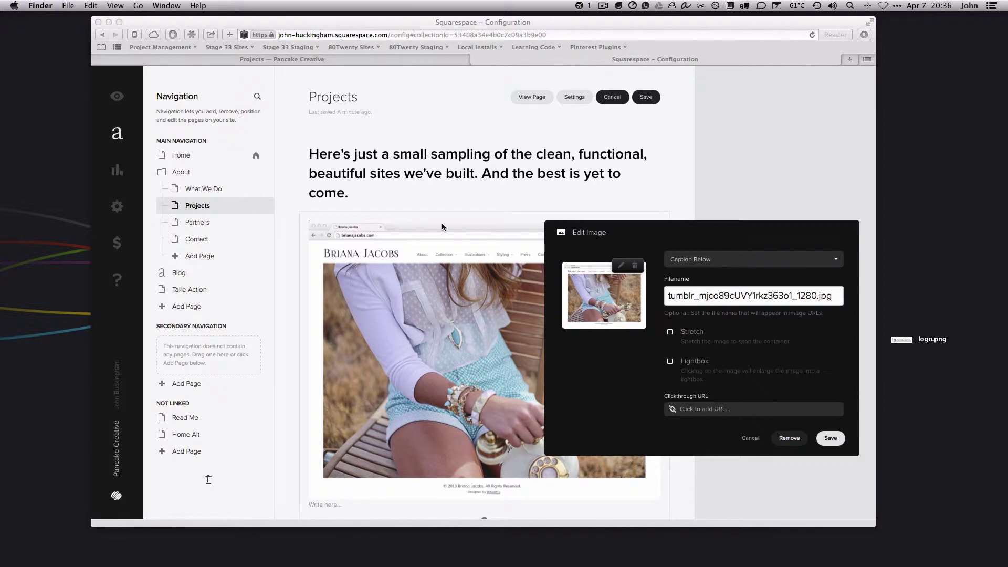
Rename the uploaded screenshot to the client's fashion-design .png filename and save the image
scroll(841, 446, "up", 1)
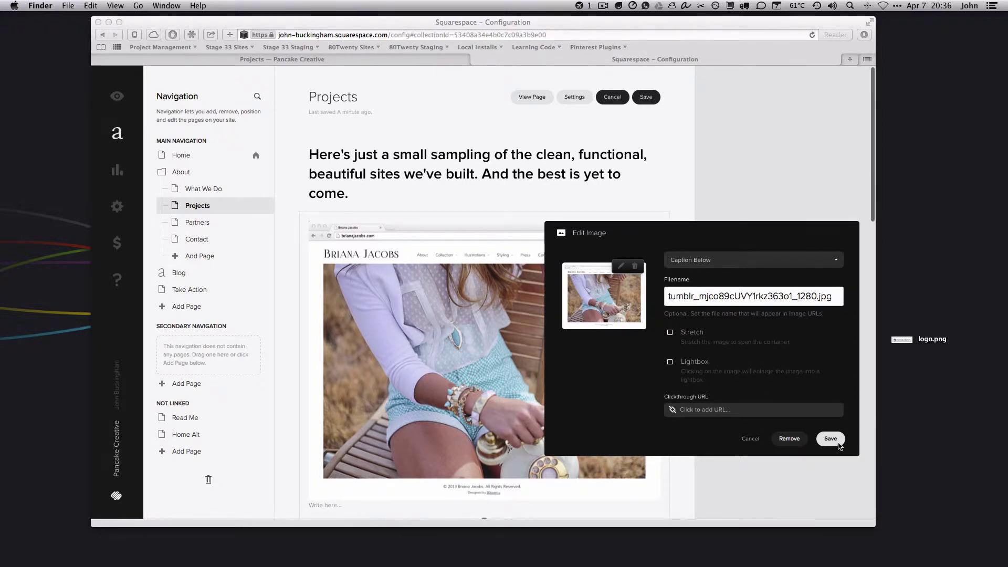
scroll(672, 364, "up", 1)
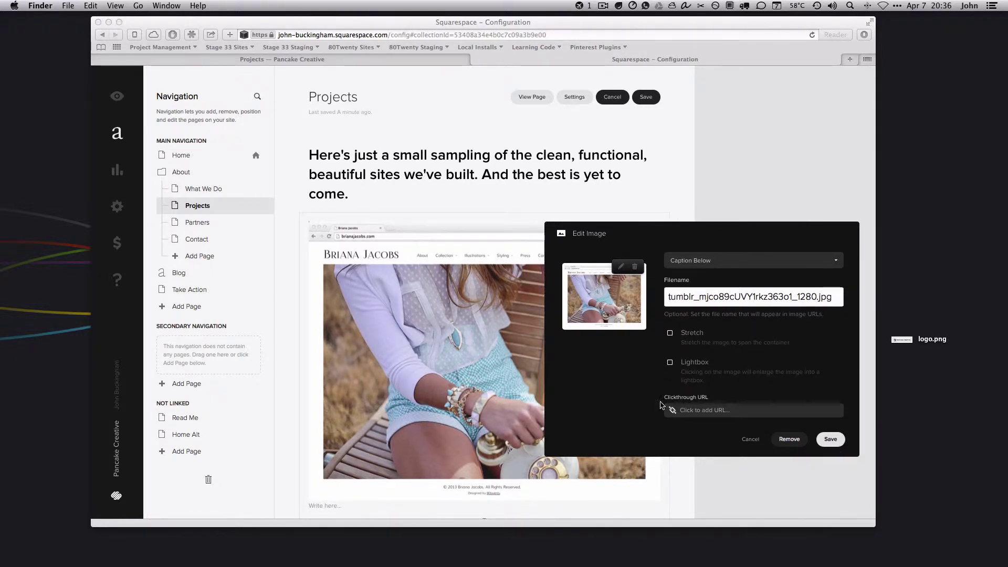
left_click(716, 413)
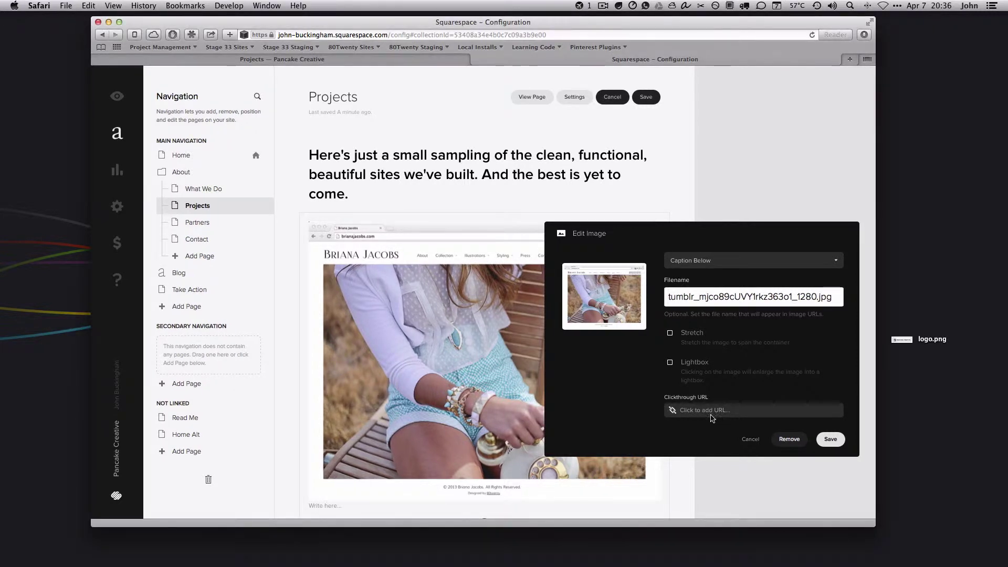
scroll(690, 415, "down", 5)
scroll(776, 286, "up", 5)
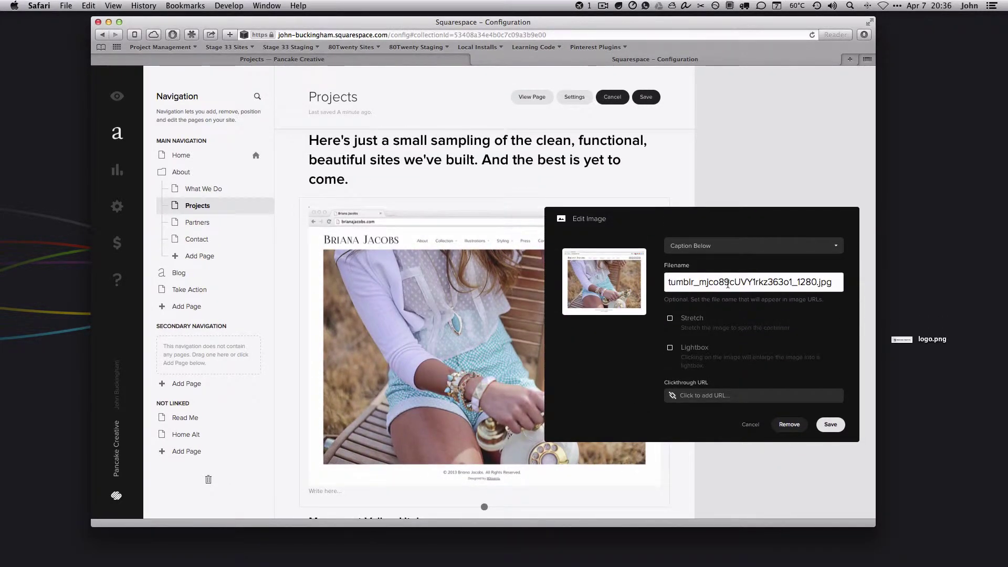
triple_click(753, 282)
key("BackSpace")
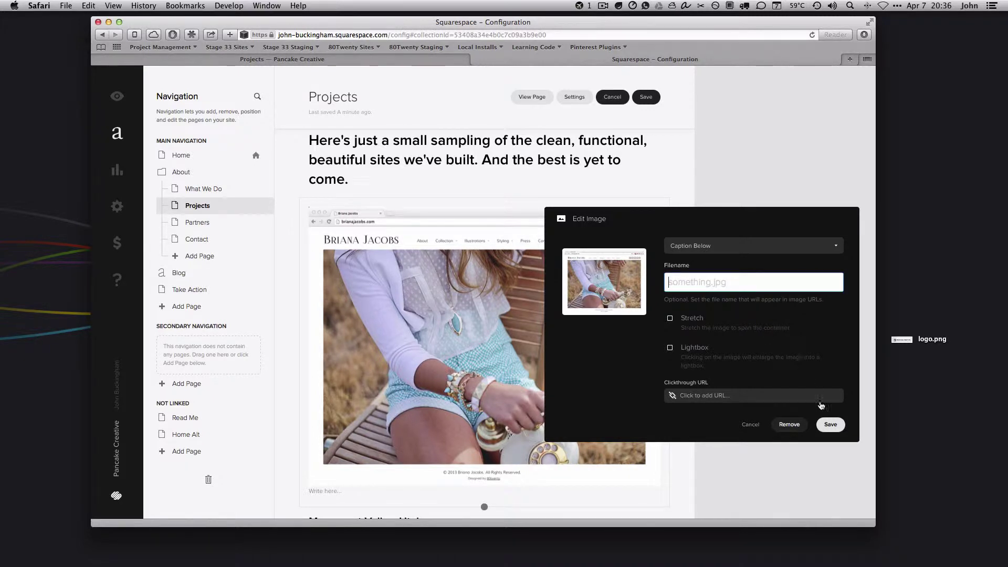
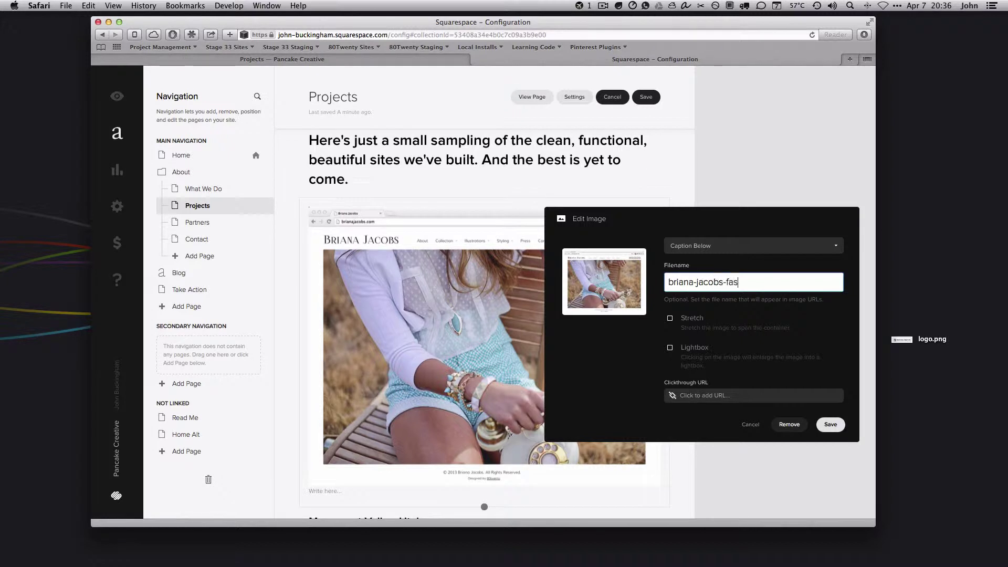
left_click(830, 425)
Select the Monument Valley, Utah heading below the screenshot, undoing an accidental paragraph merge
scroll(738, 387, "down", 2)
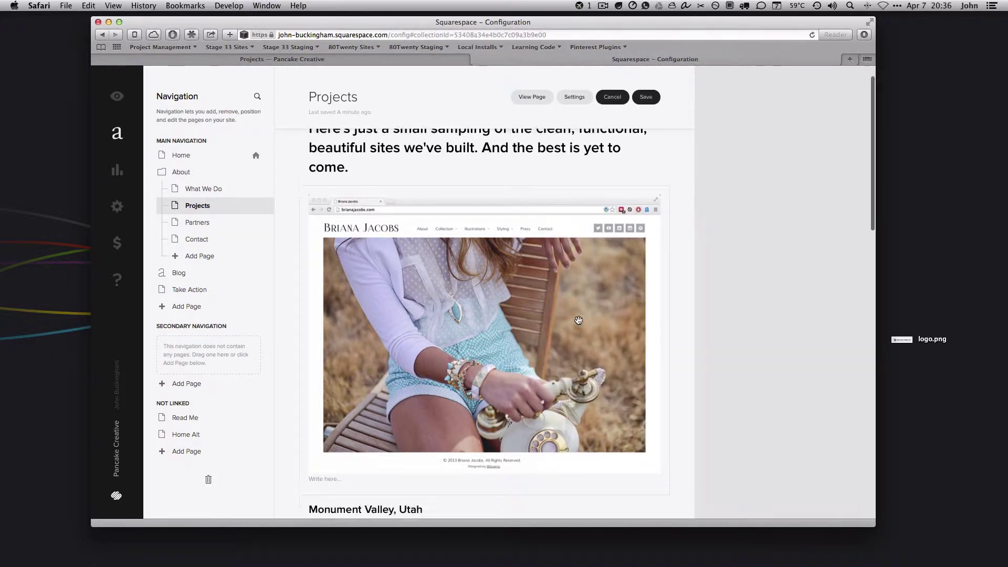
left_click(330, 448)
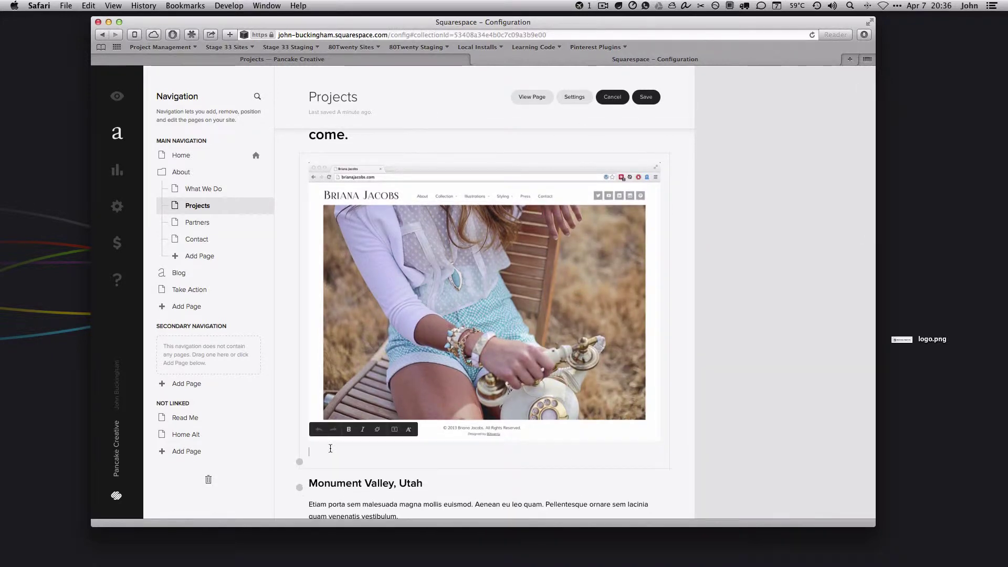
scroll(657, 437, "up", 2)
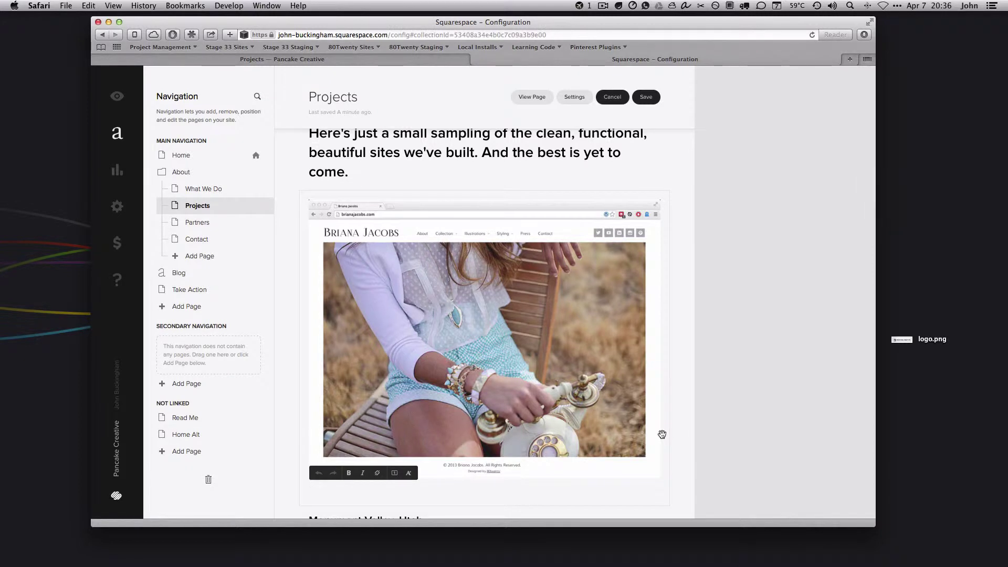
scroll(665, 427, "down", 10)
scroll(686, 416, "up", 8)
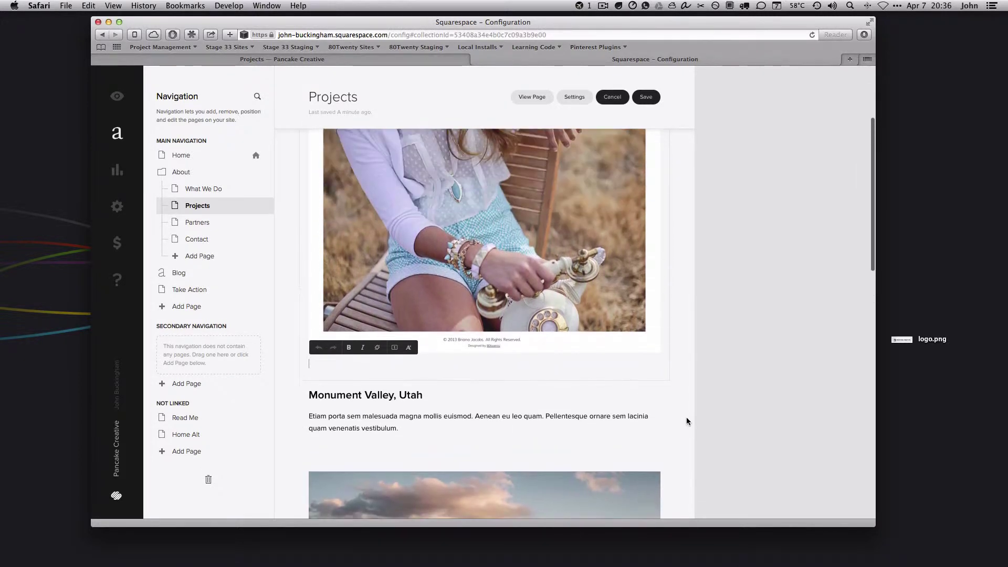
scroll(686, 386, "down", 3)
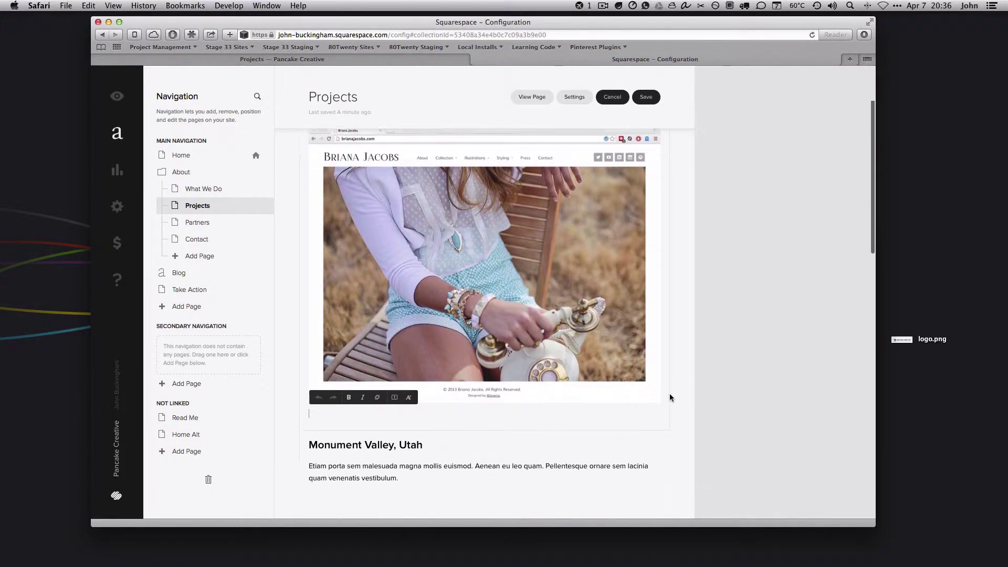
left_click(348, 416)
triple_click(317, 414)
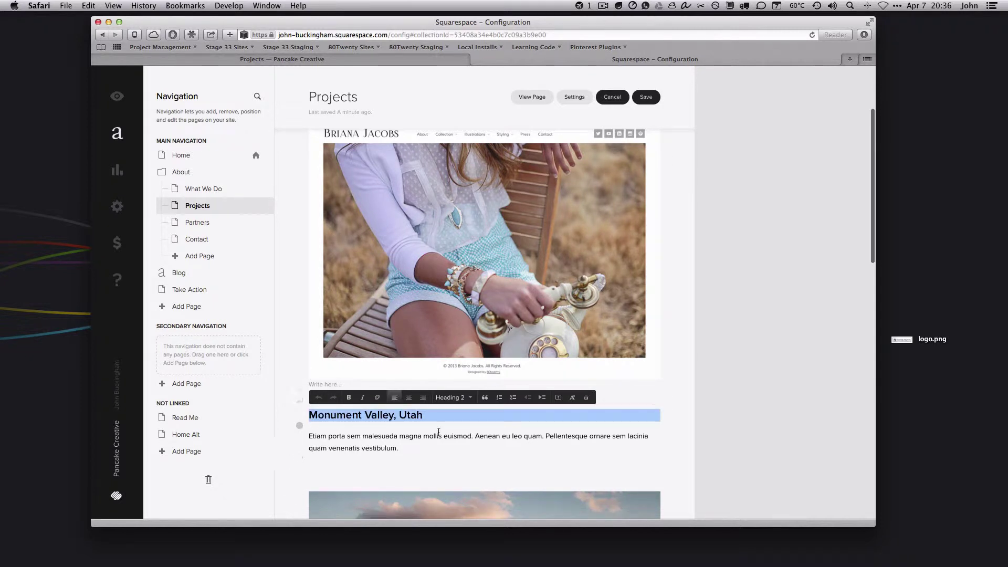
type("BrianaEtiam porta sem malesuada magna mollis euismod. Aenean eu leo quam. Pell")
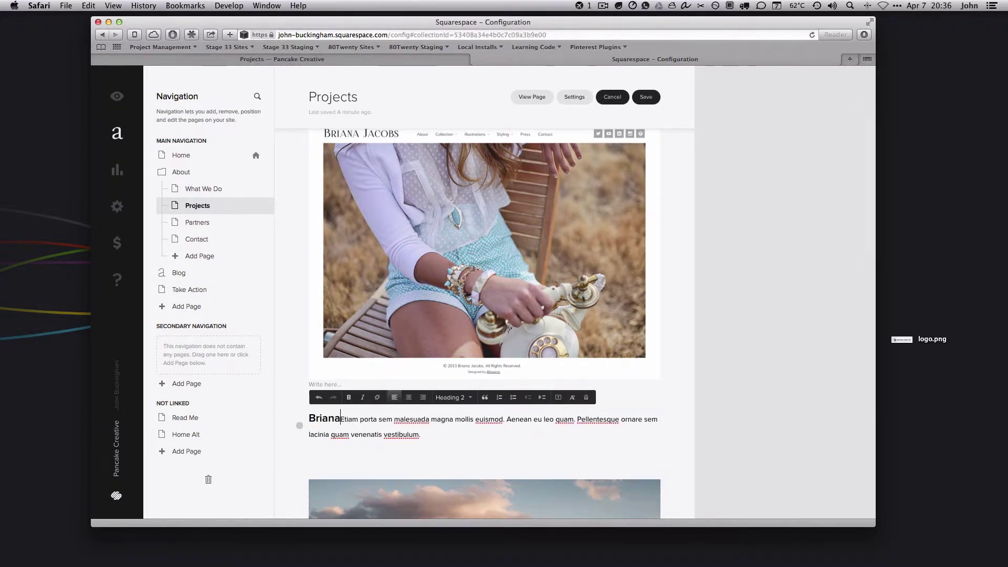
key("super+z")
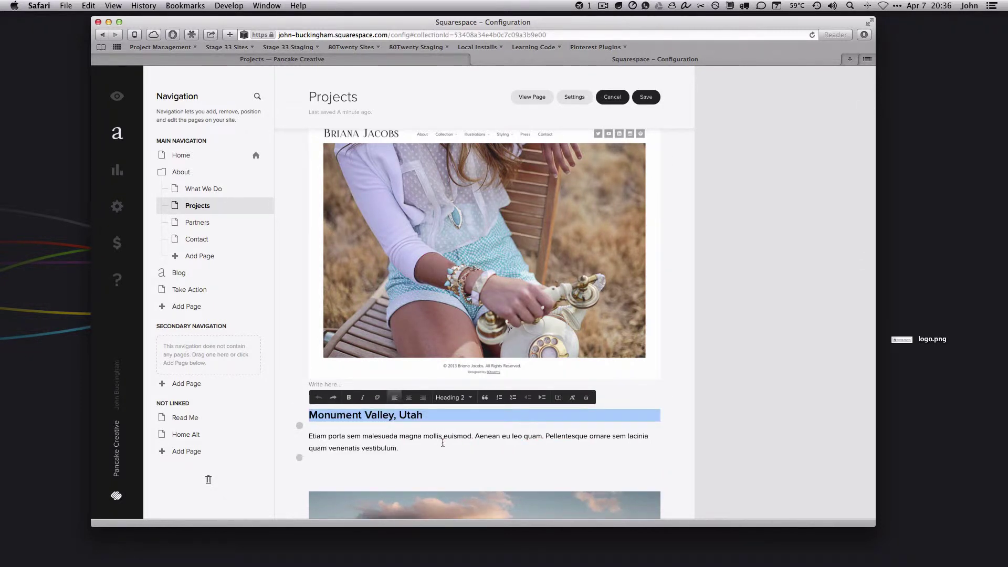
Replace it with the client's name and site address in parentheses, and start linking the address
left_click_drag(426, 414, 308, 415)
type("h")
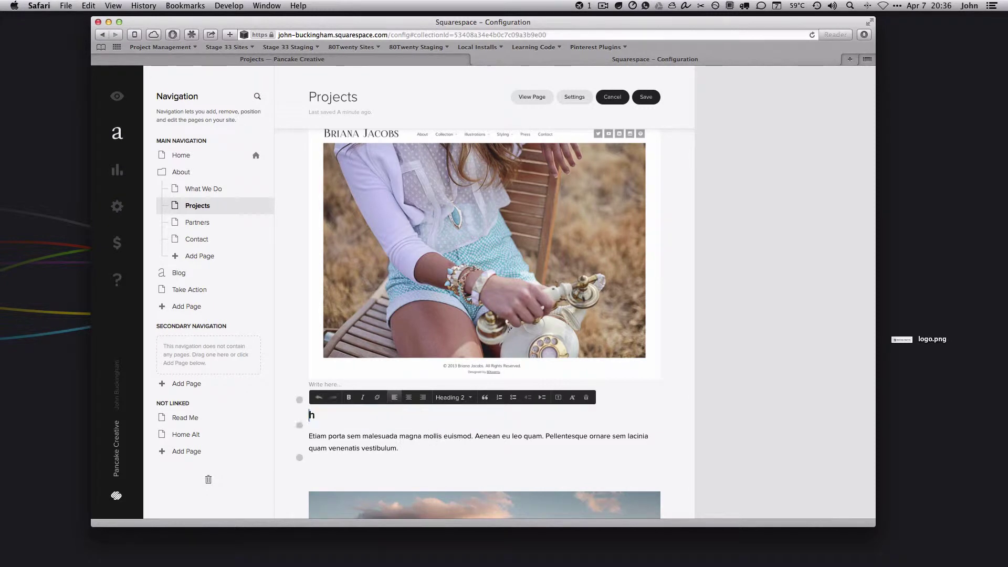
scroll(349, 407, "down", 5)
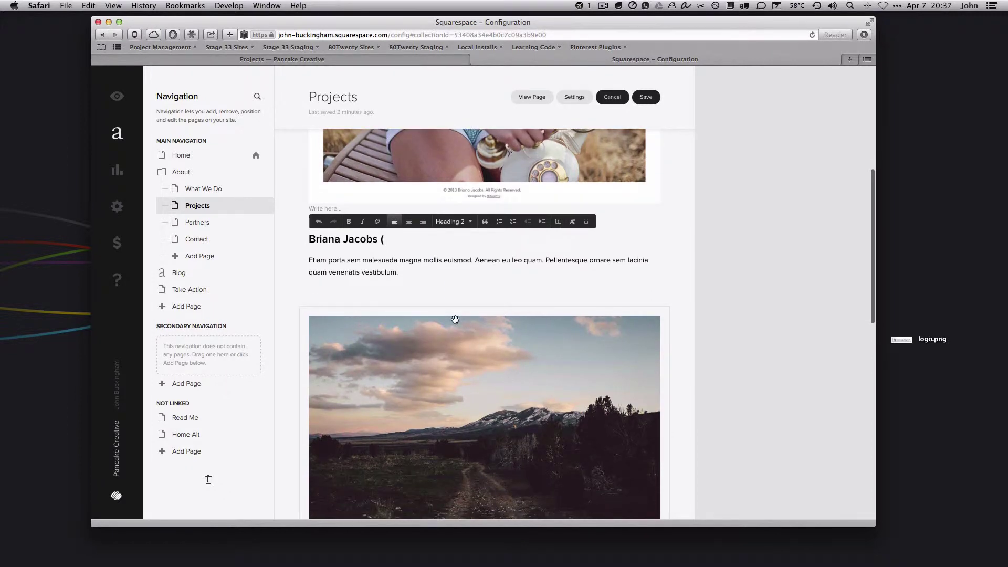
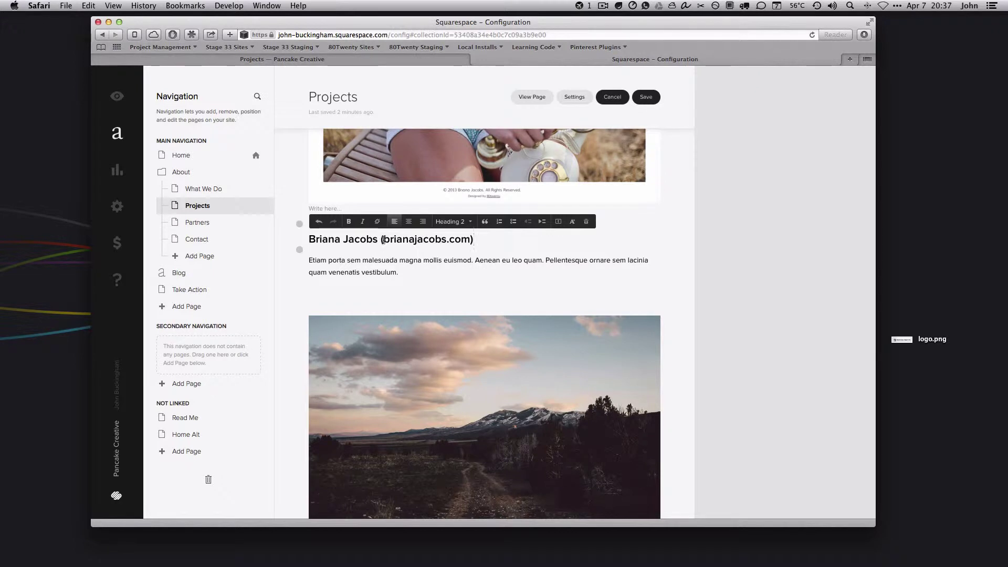
left_click_drag(382, 240, 463, 237)
left_click(377, 221)
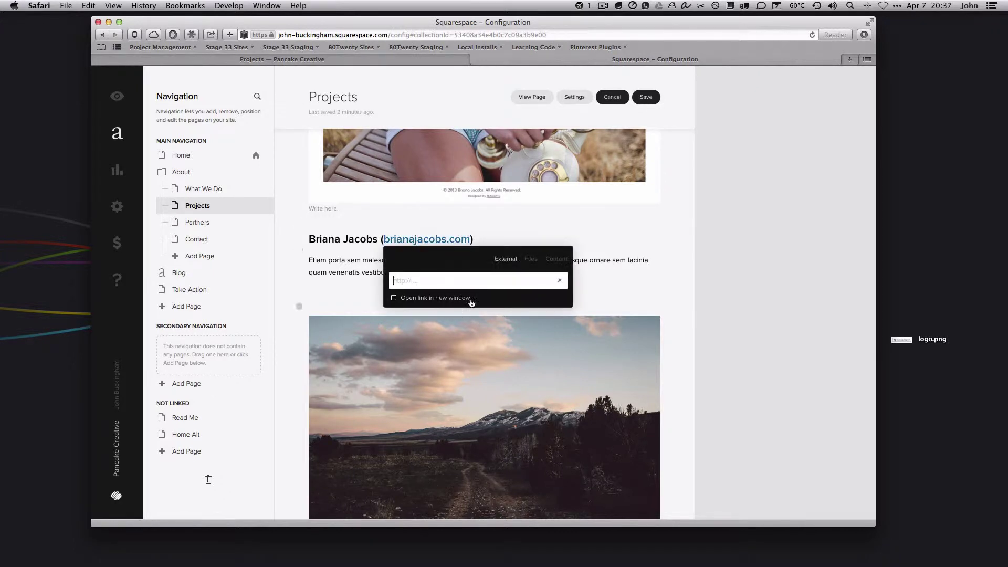
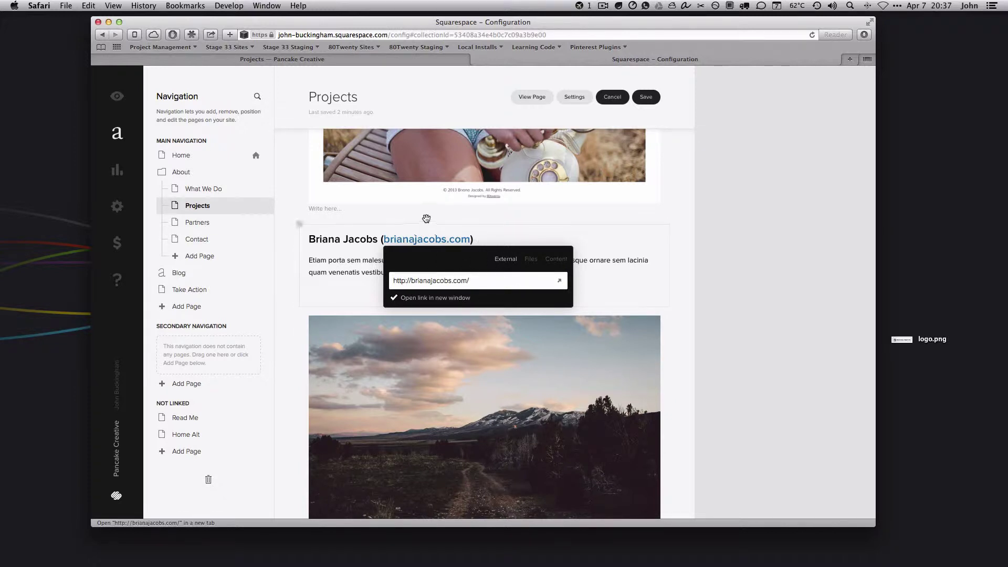
Set an http link on the client's domain, then place the cursor after the placeholder description
left_click(659, 239)
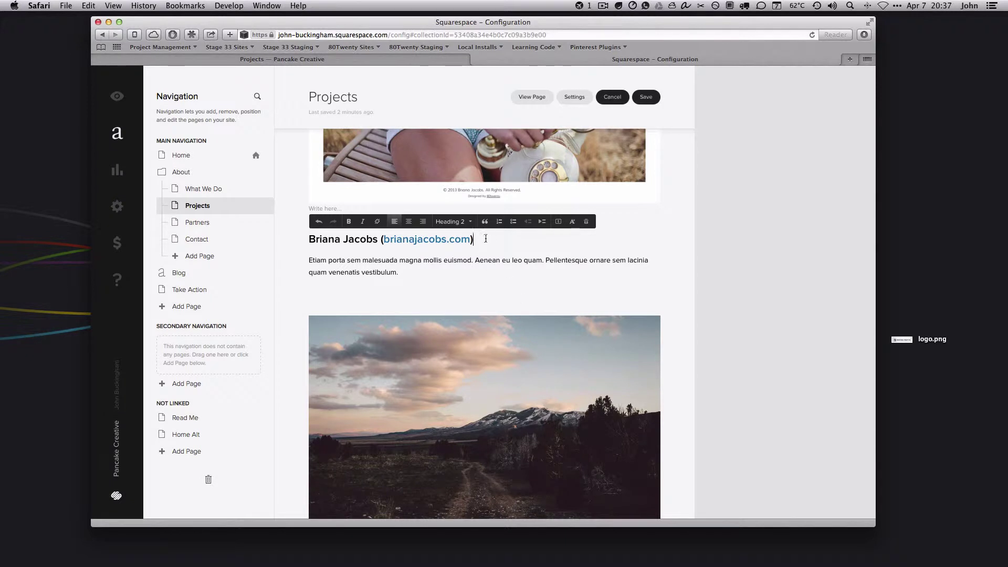
triple_click(352, 264)
left_click(450, 271)
scroll(473, 220, "down", 1)
In a new tab, load pancakecreative.com and open its Projects portfolio page
key("super+t")
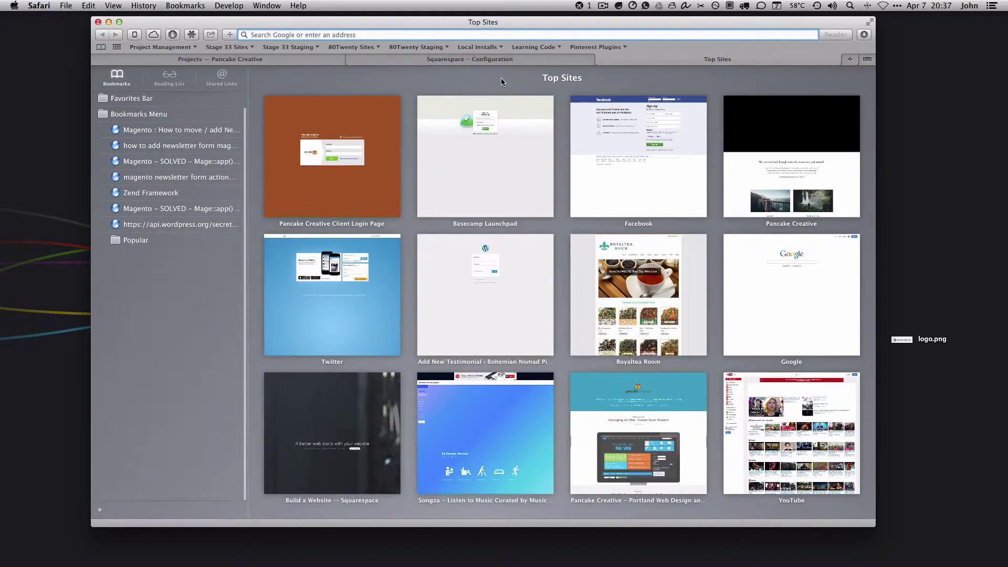
type("pan")
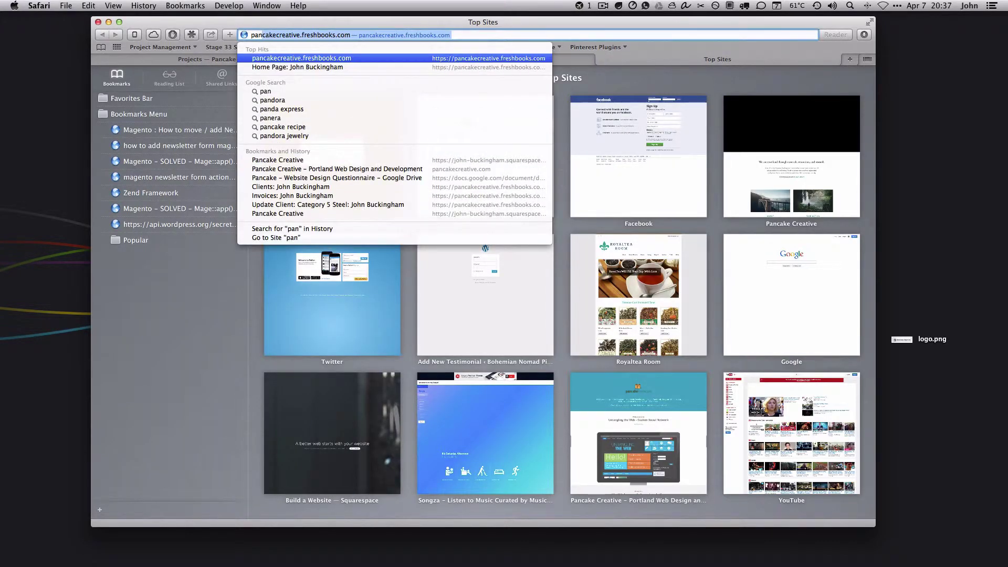
type("cakecreative.com")
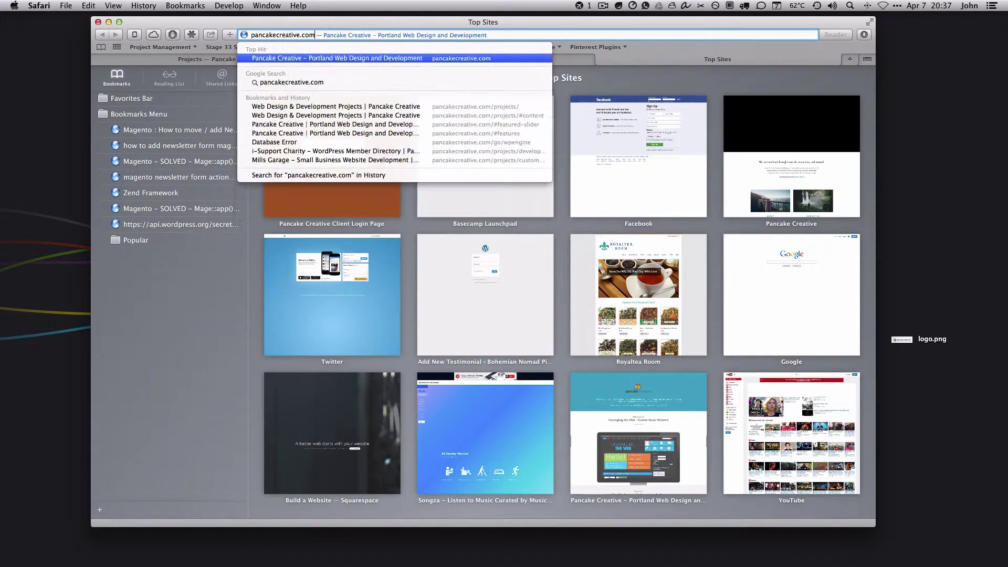
key("Return")
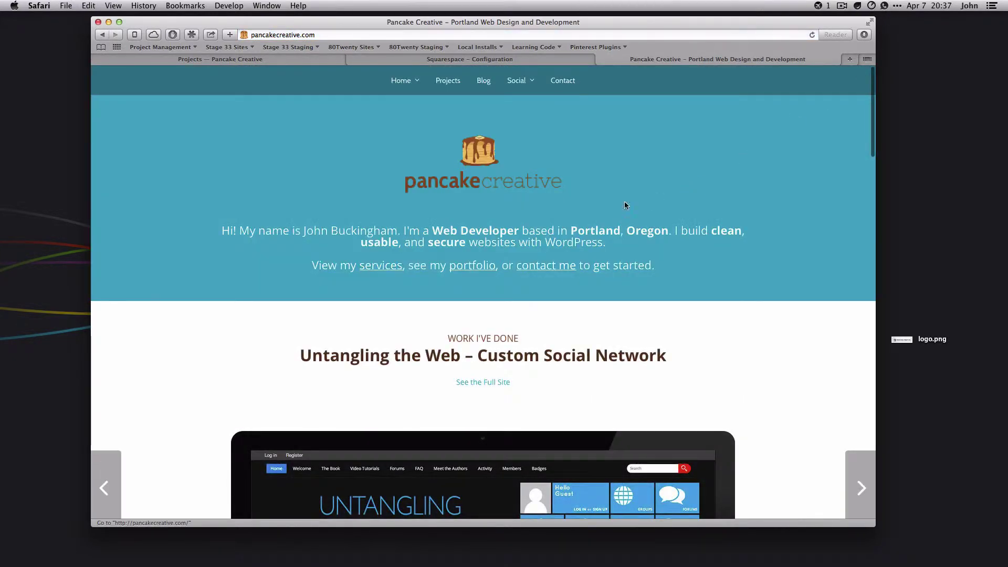
scroll(465, 214, "down", 1)
left_click(459, 77)
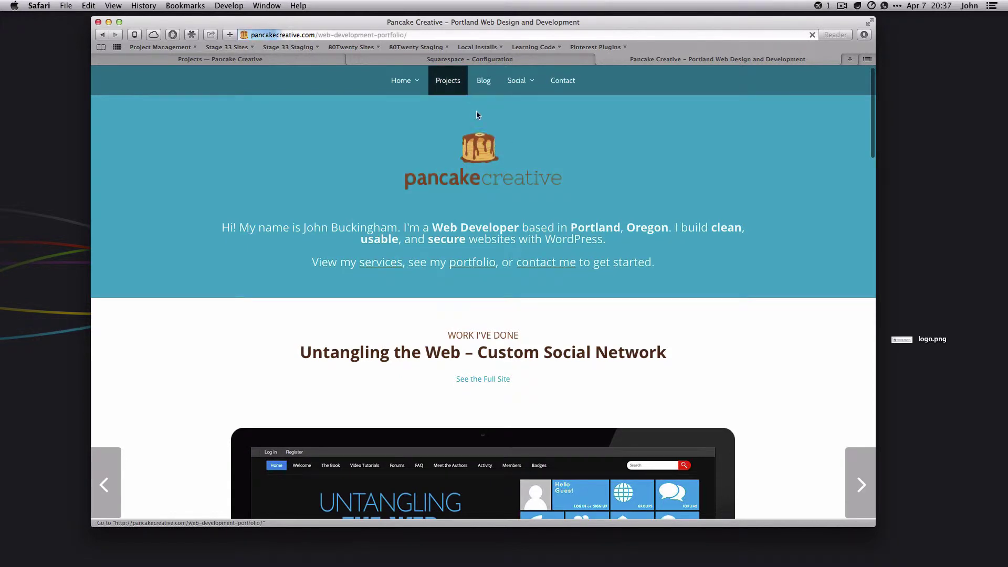
scroll(572, 216, "down", 15)
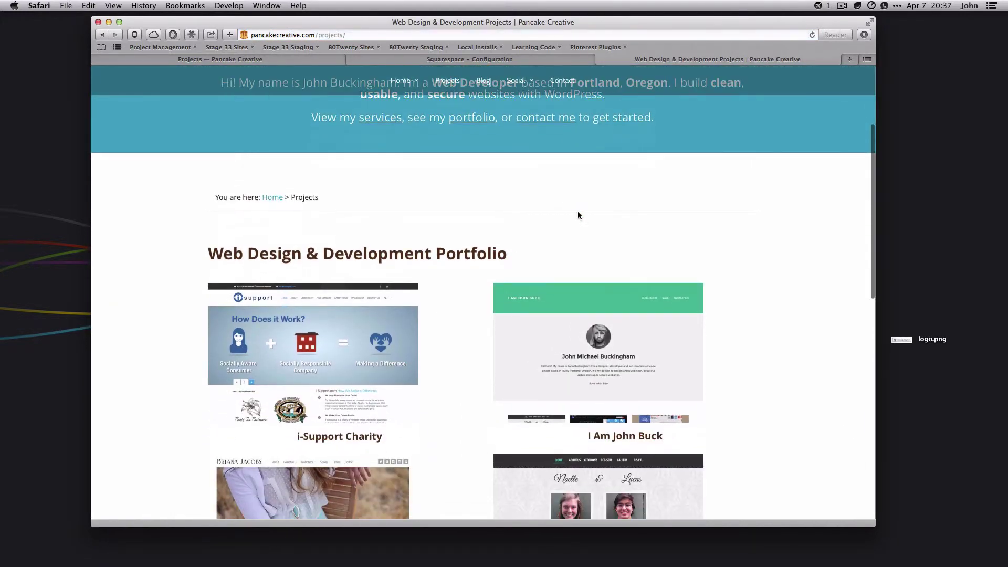
scroll(680, 259, "up", 15)
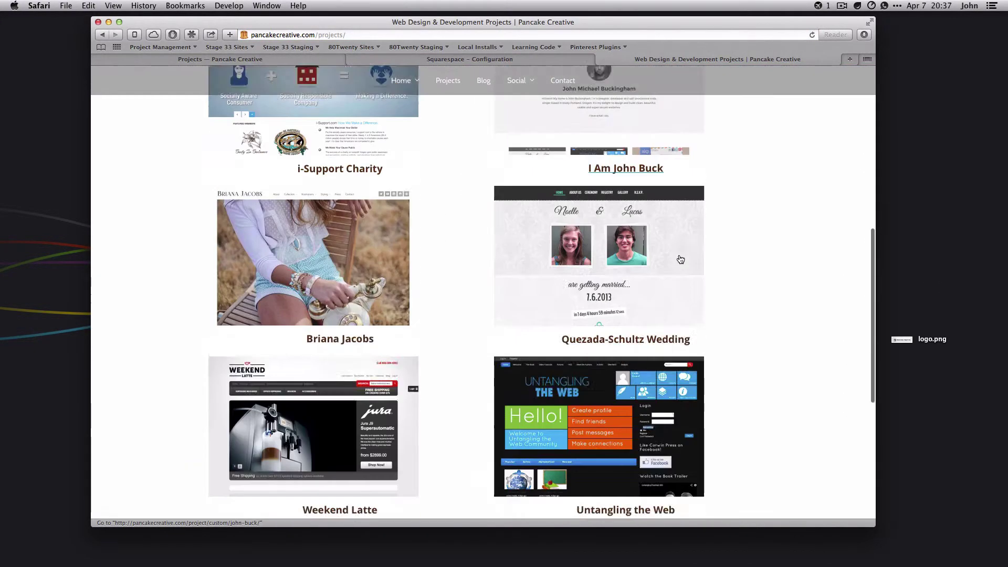
scroll(682, 269, "down", 3)
scroll(682, 268, "down", 4)
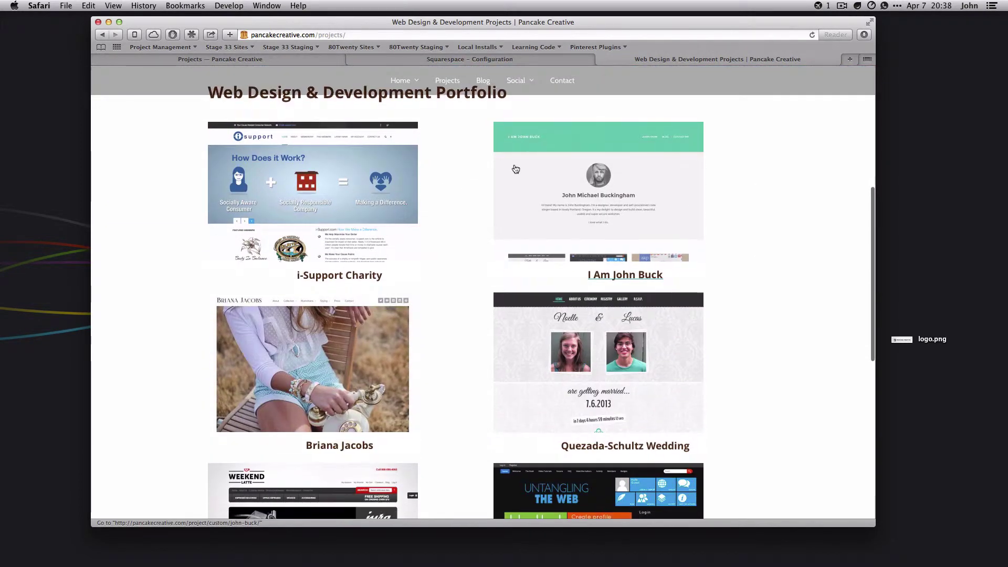
Open the client's project page, select its description sentence, and go back to Squarespace
left_click(348, 336)
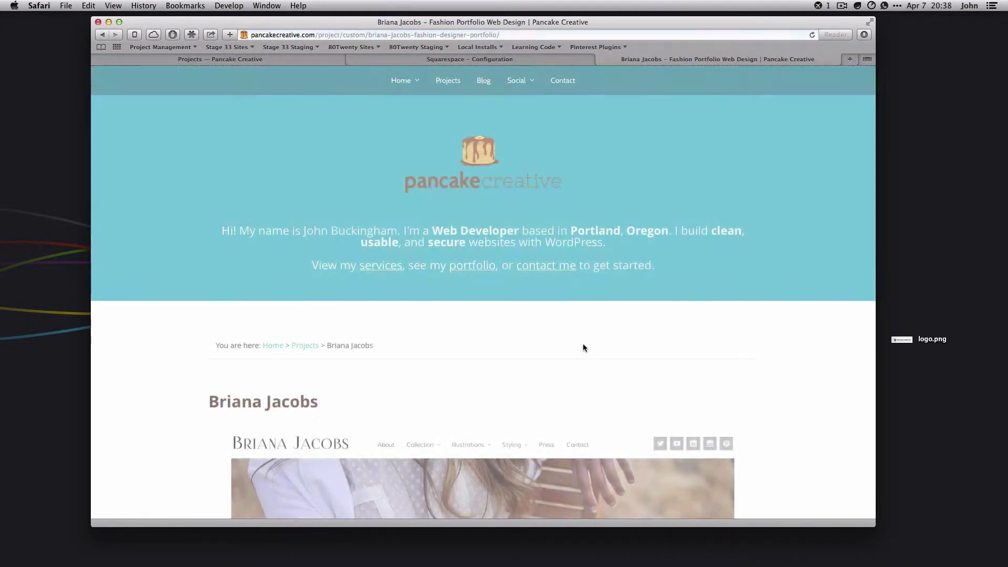
scroll(583, 347, "down", 10)
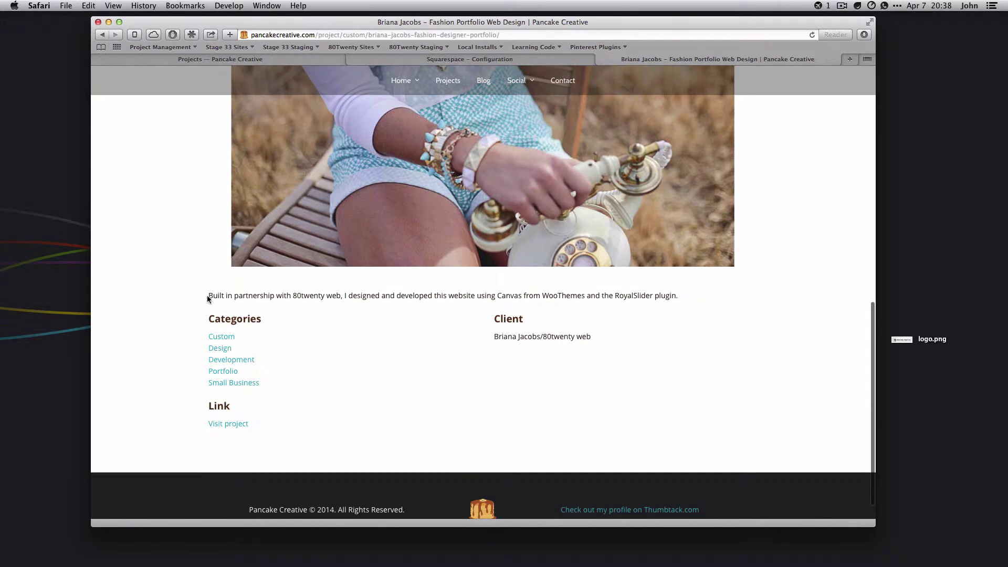
left_click_drag(658, 296, 214, 296)
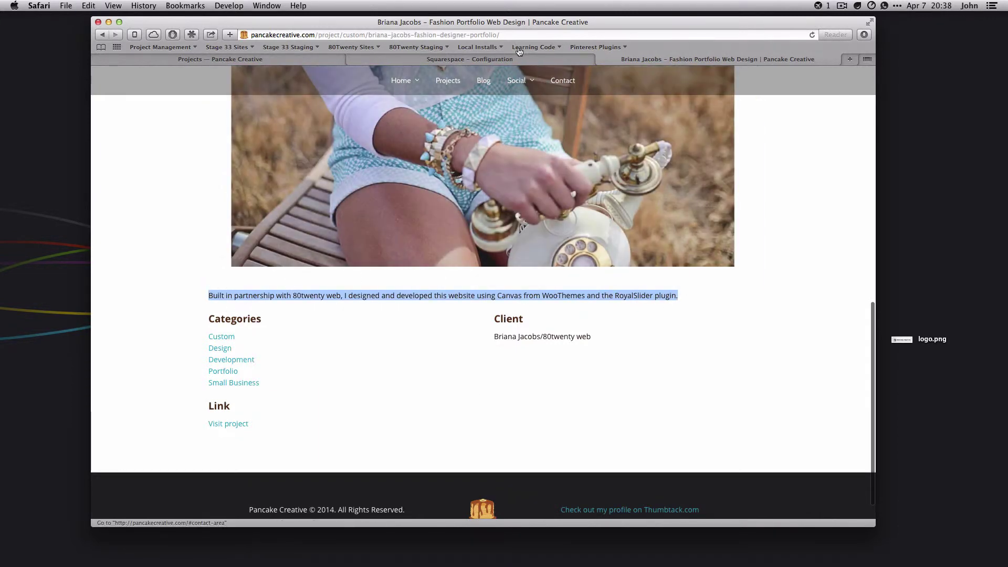
left_click(472, 58)
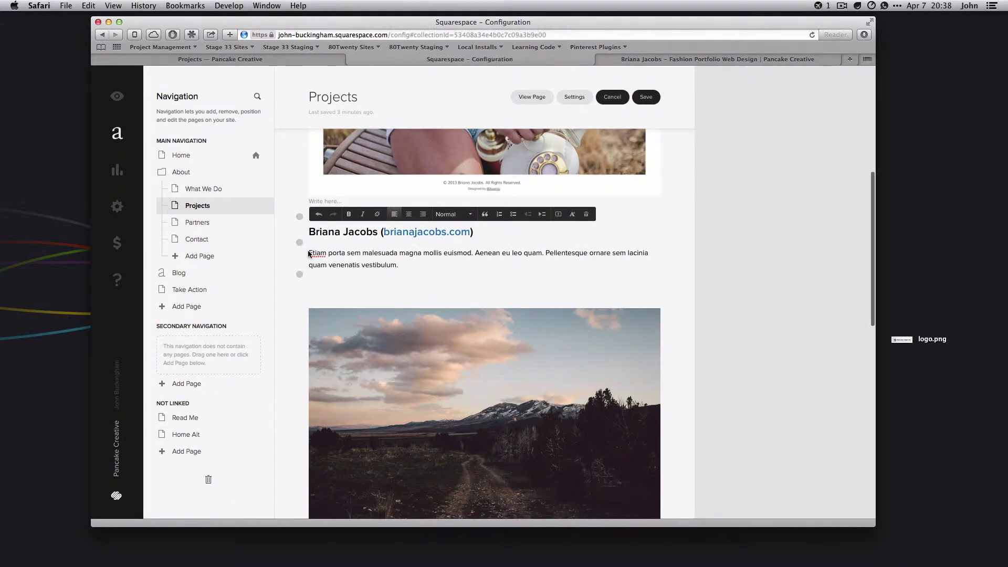
Replace the Etiam porta placeholder paragraph with the pasted project description
left_click_drag(308, 253, 399, 265)
key("BackSpace")
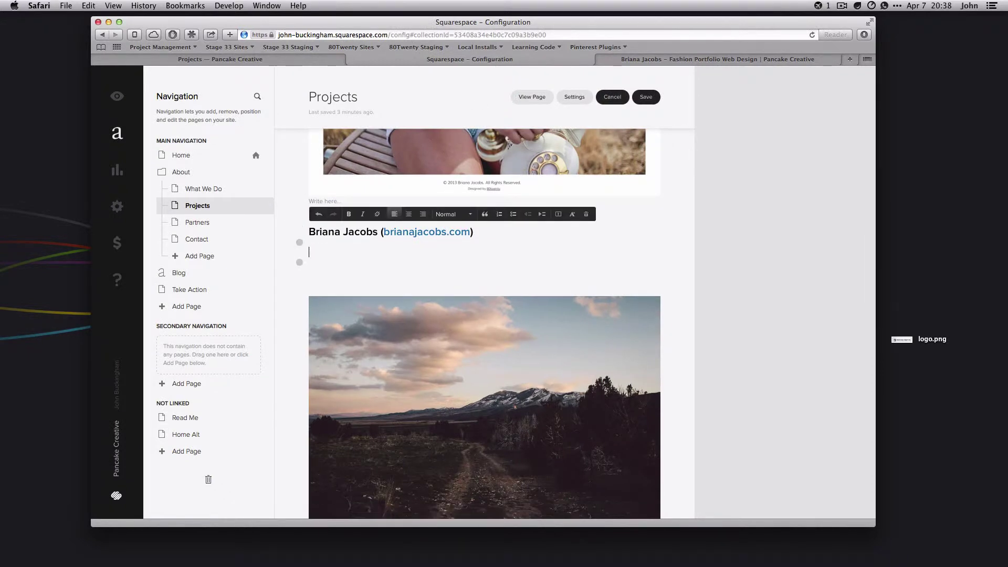
type("Built in partnership with 80twenty web, I designed and developed this website using Canvas from WooThemes and the RoyalSlider plugin.")
scroll(682, 291, "up", 1)
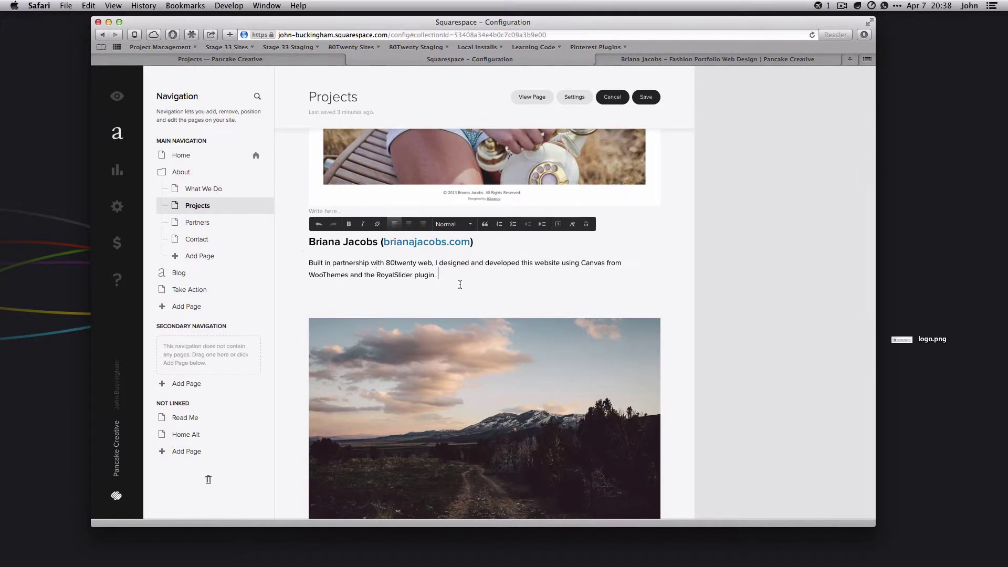
Insert 'fashion' before 'website' in the pasted description
left_click_drag(472, 269, 558, 259)
type("fashion")
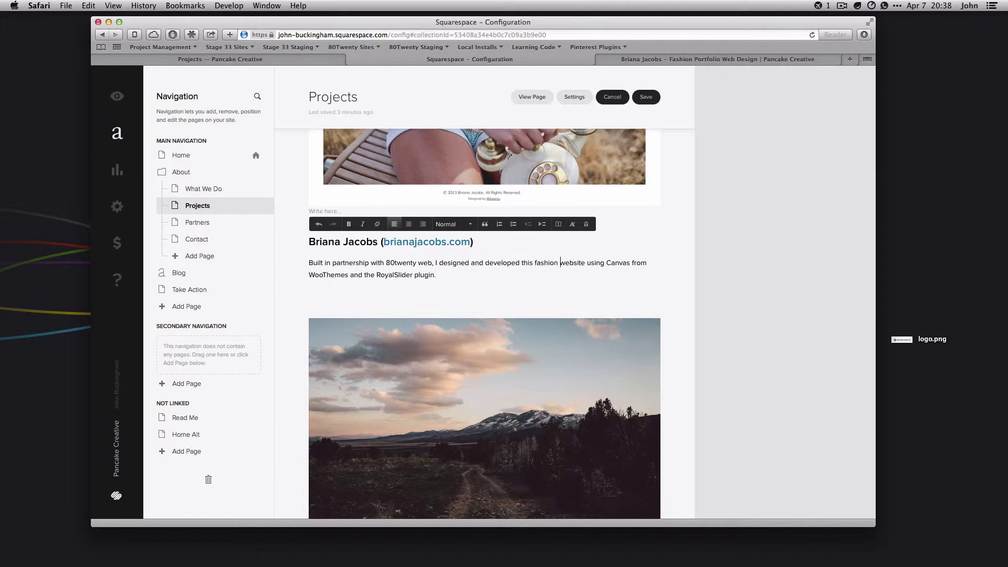
scroll(698, 260, "up", 3)
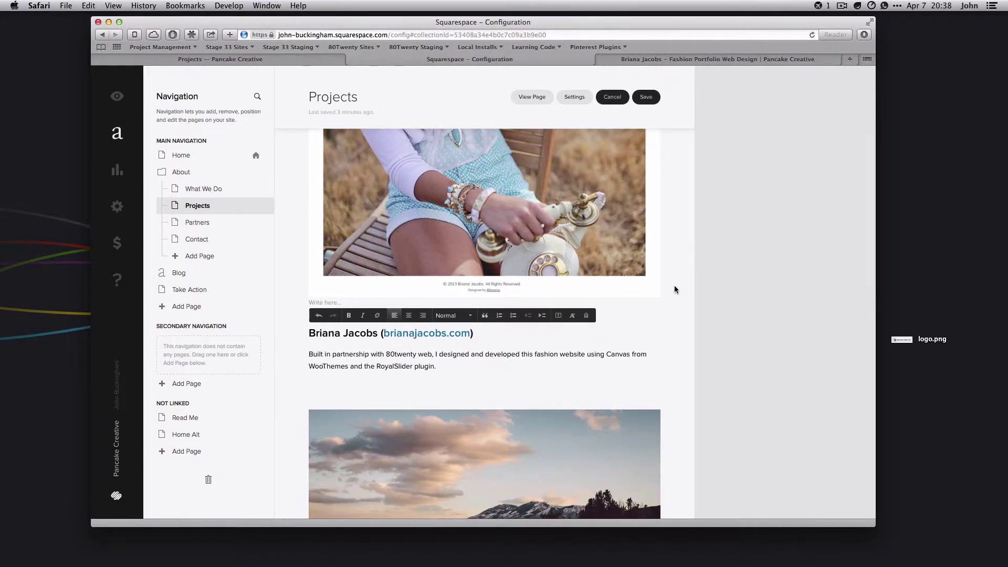
scroll(675, 289, "up", 5)
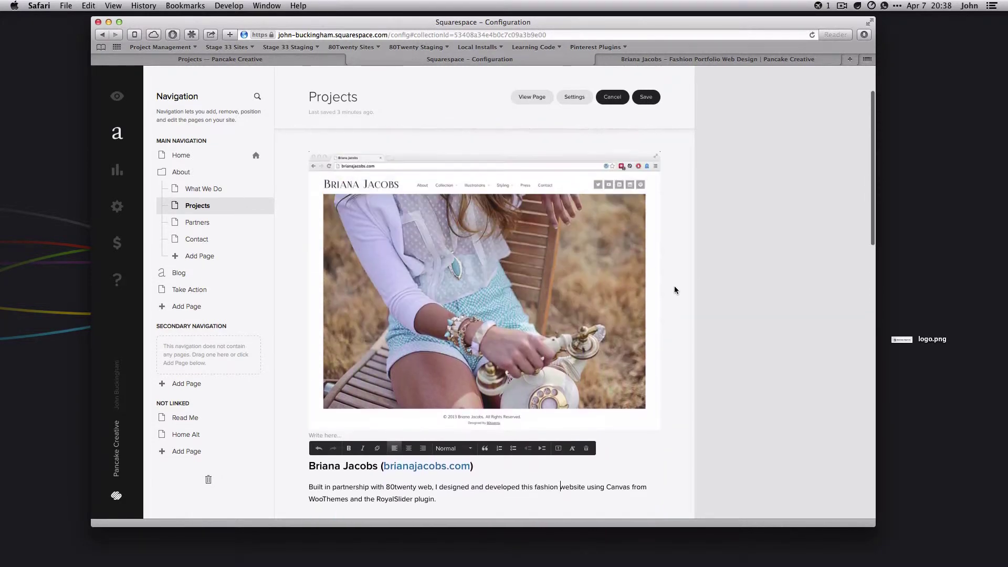
scroll(675, 290, "up", 3)
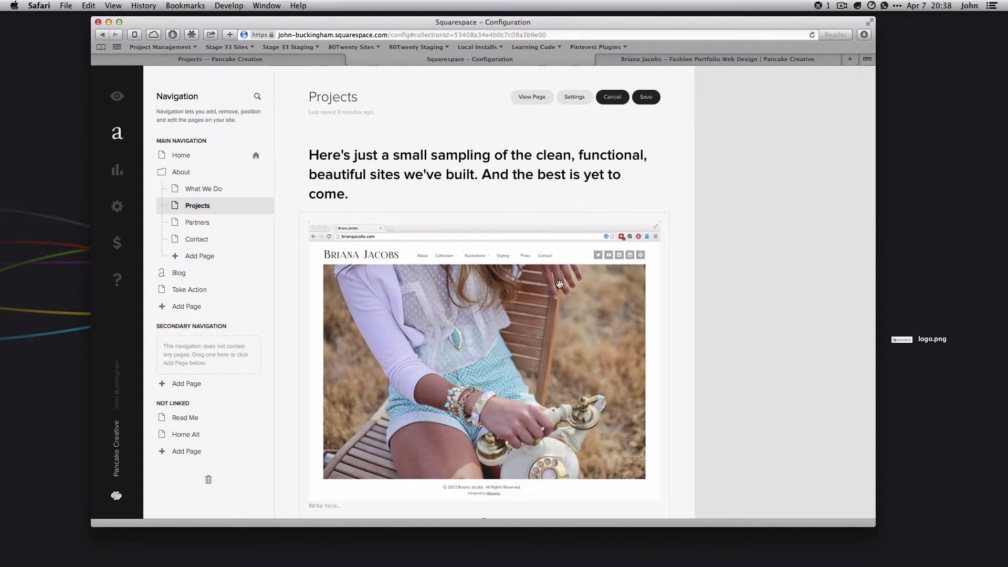
left_click(454, 287)
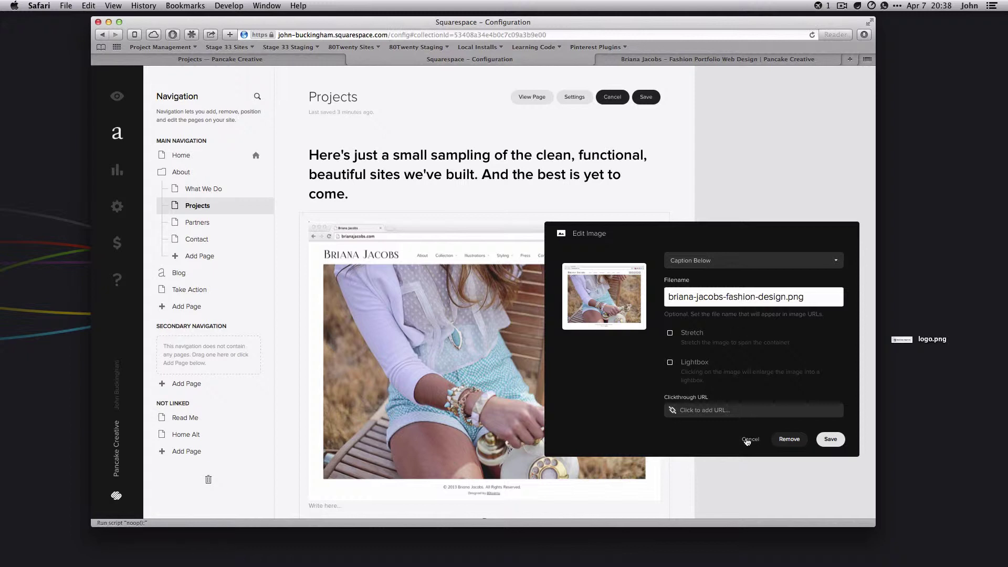
left_click(682, 410)
type("http://")
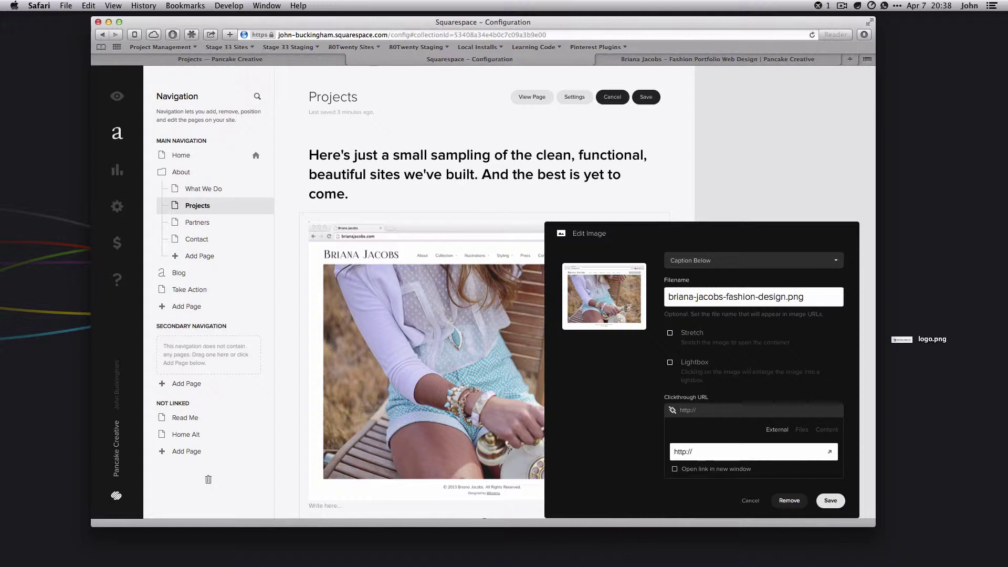
left_click(707, 476)
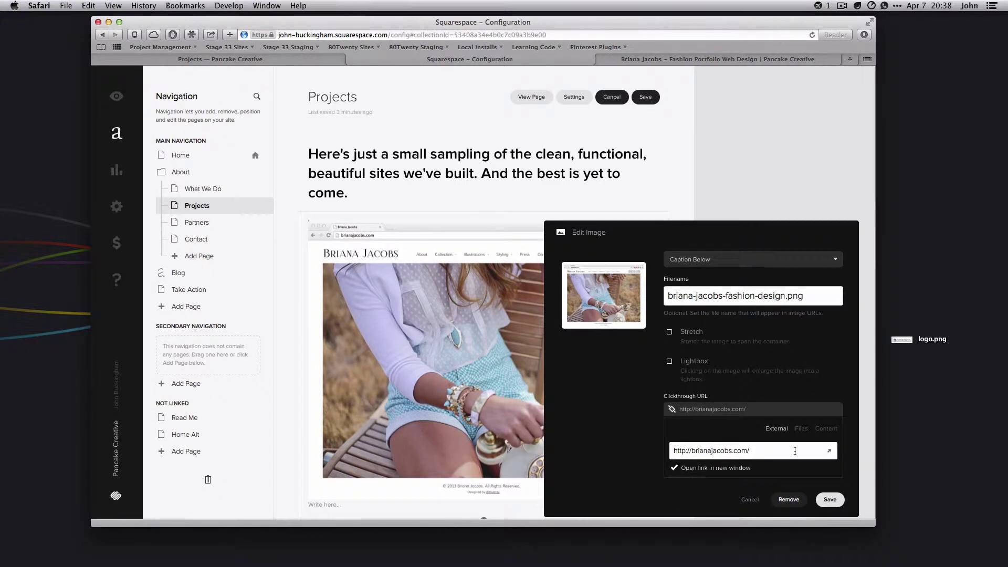
left_click(830, 499)
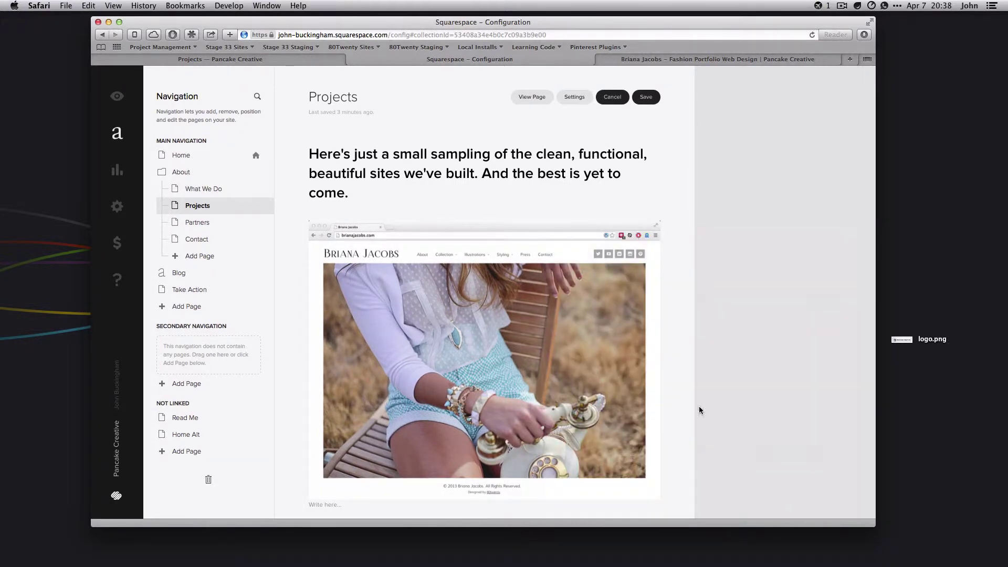
scroll(672, 362, "down", 10)
scroll(672, 362, "up", 10)
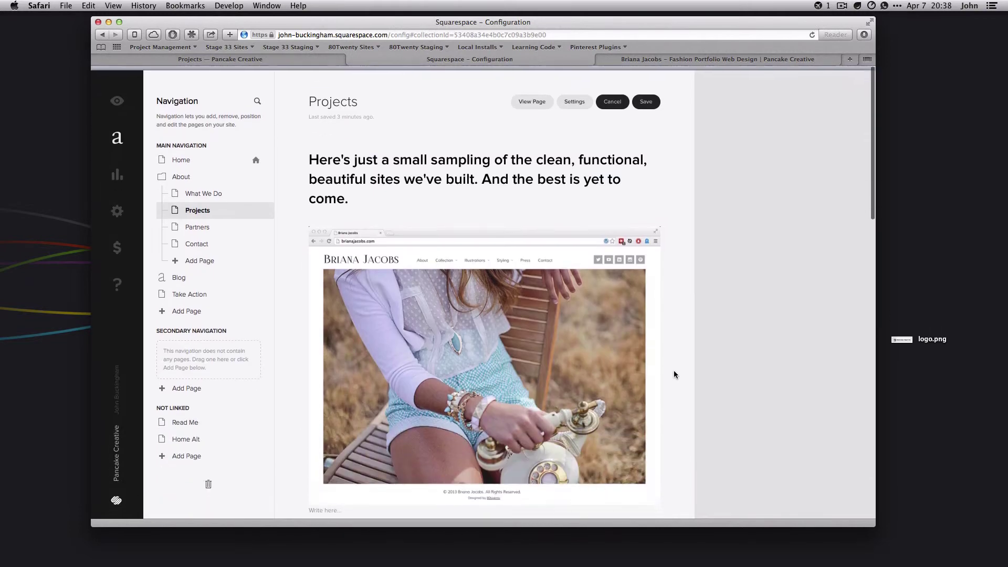
Save the Projects page edits and view the live page
left_click(647, 97)
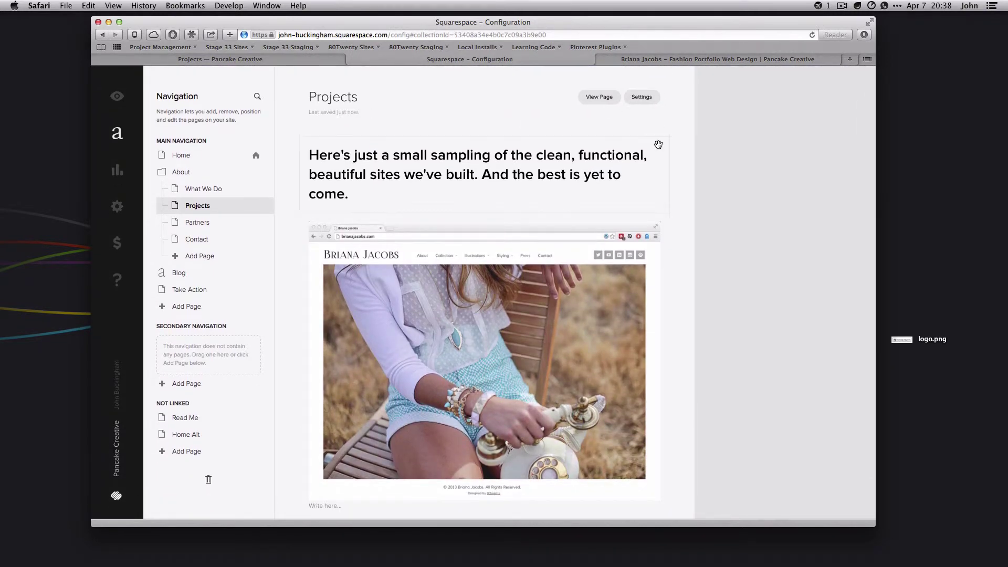
left_click(608, 102)
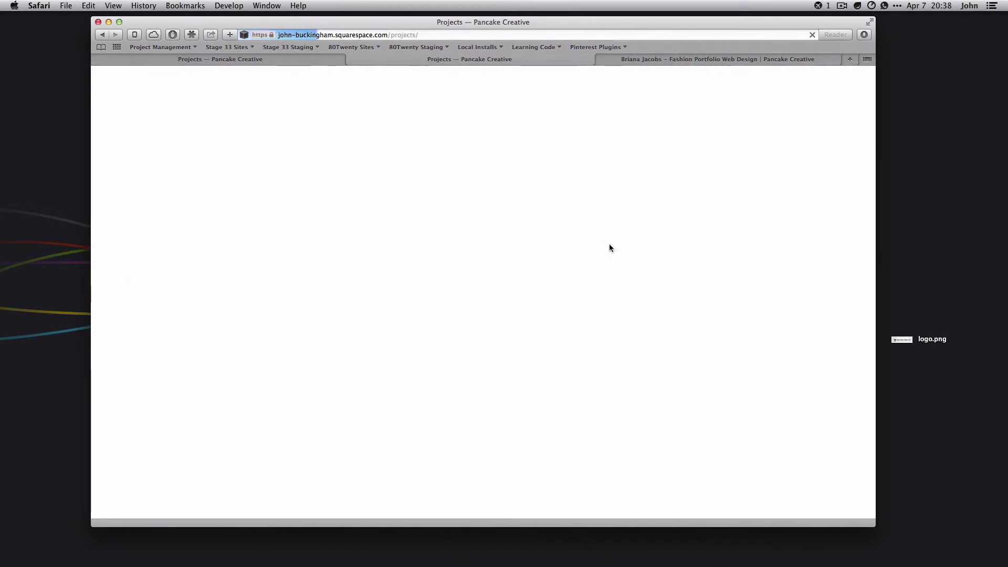
scroll(625, 246, "down", 5)
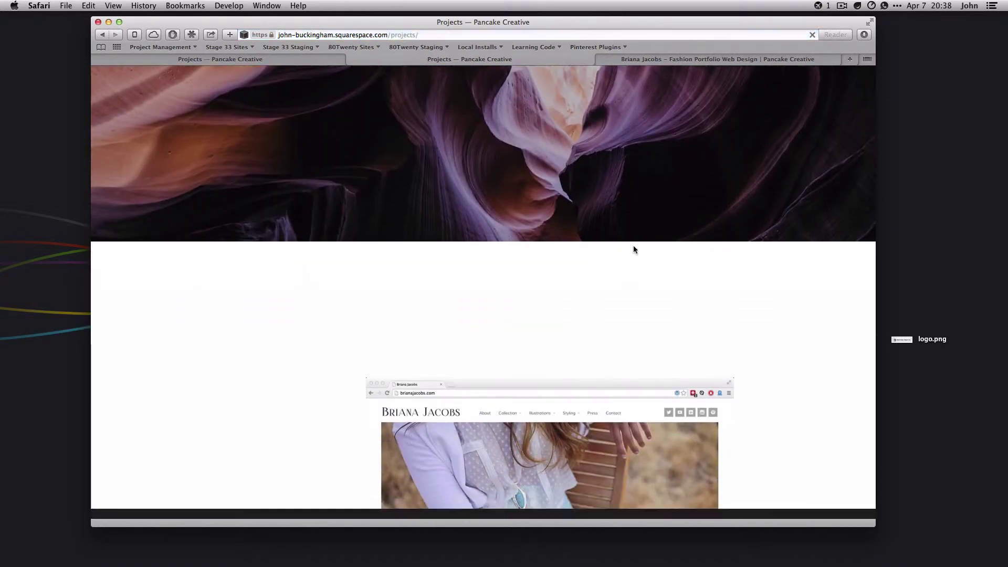
scroll(748, 263, "down", 3)
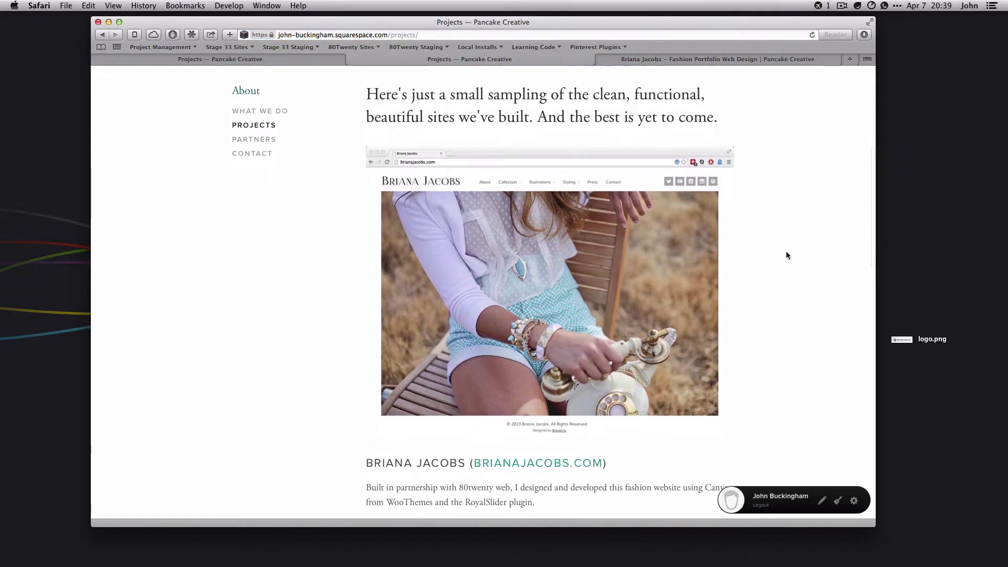
left_click_drag(366, 95, 731, 119)
left_click(732, 120)
scroll(746, 110, "down", 2)
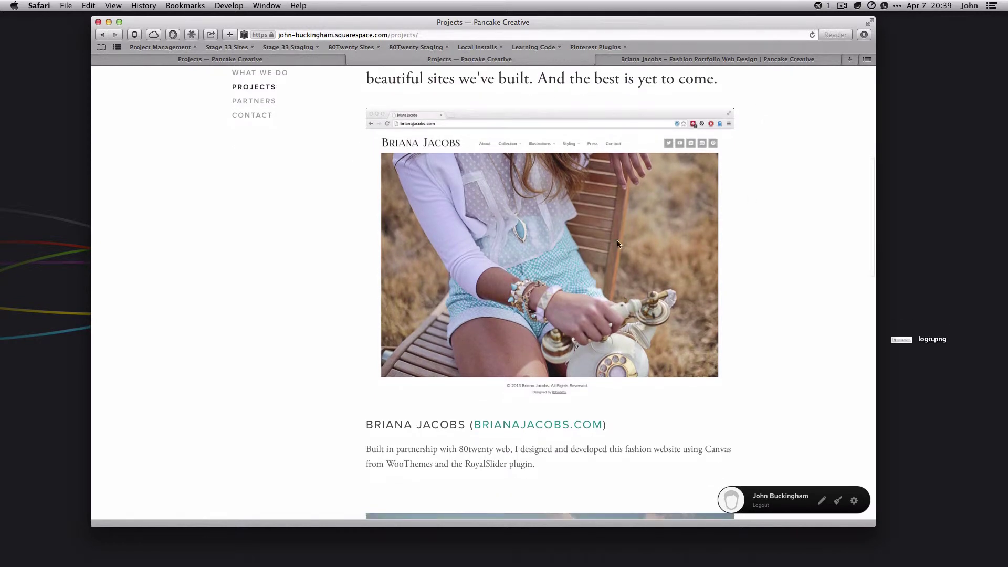
left_click(547, 431)
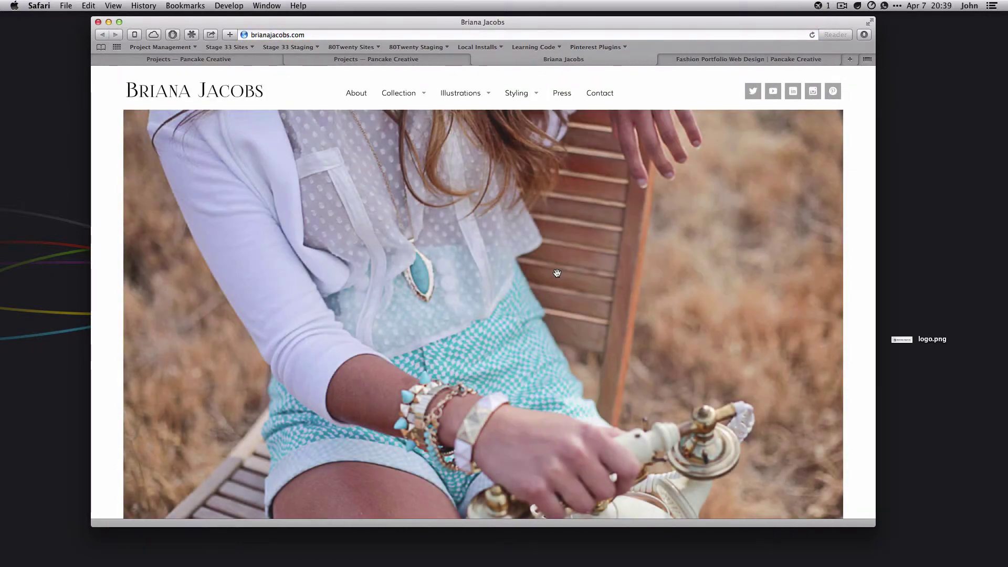
scroll(656, 307, "down", 5)
scroll(657, 308, "up", 5)
key("super+w")
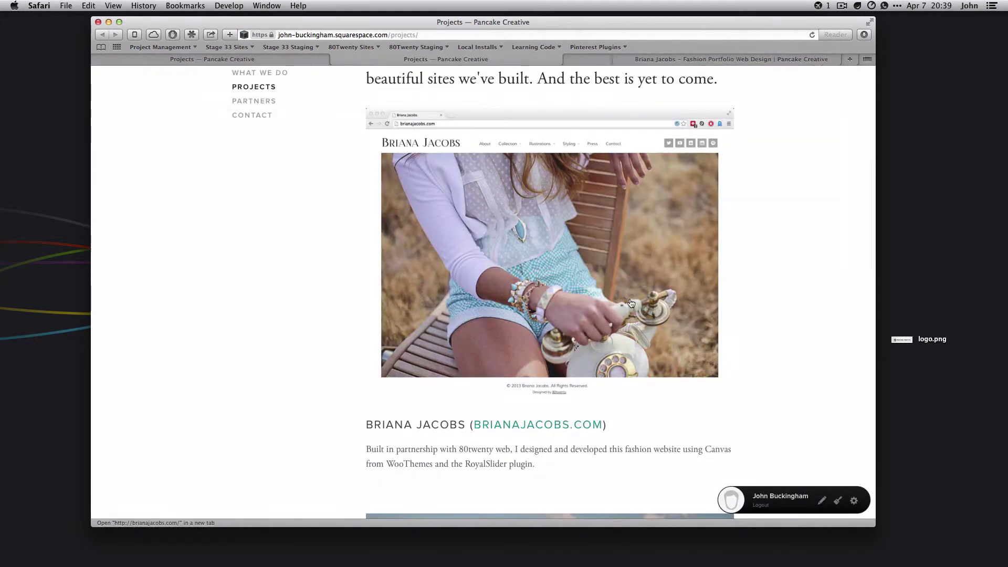
left_click(578, 351, "super")
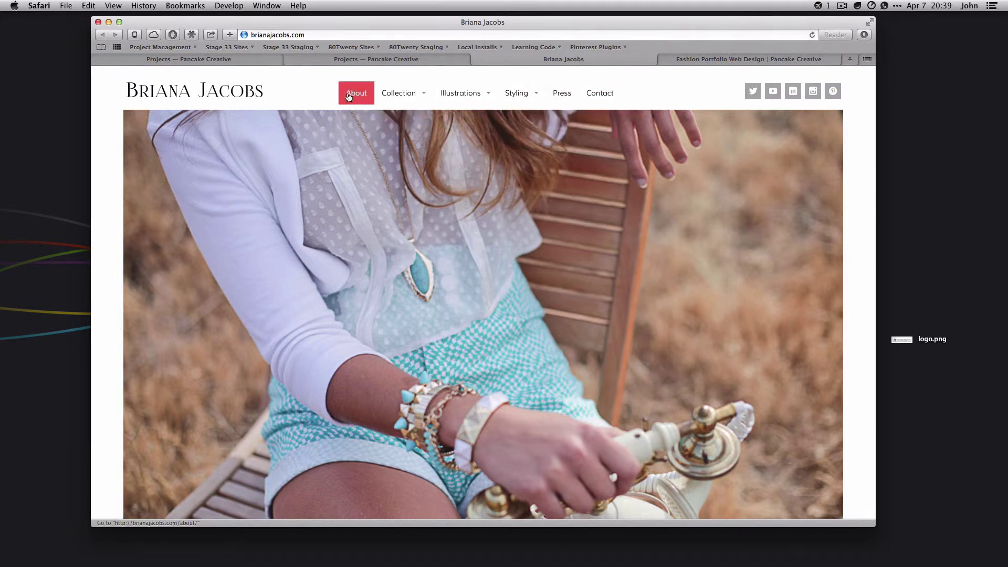
key("super+w")
Scroll through the live Projects page and return to the site editor with Esc
scroll(748, 253, "down", 10)
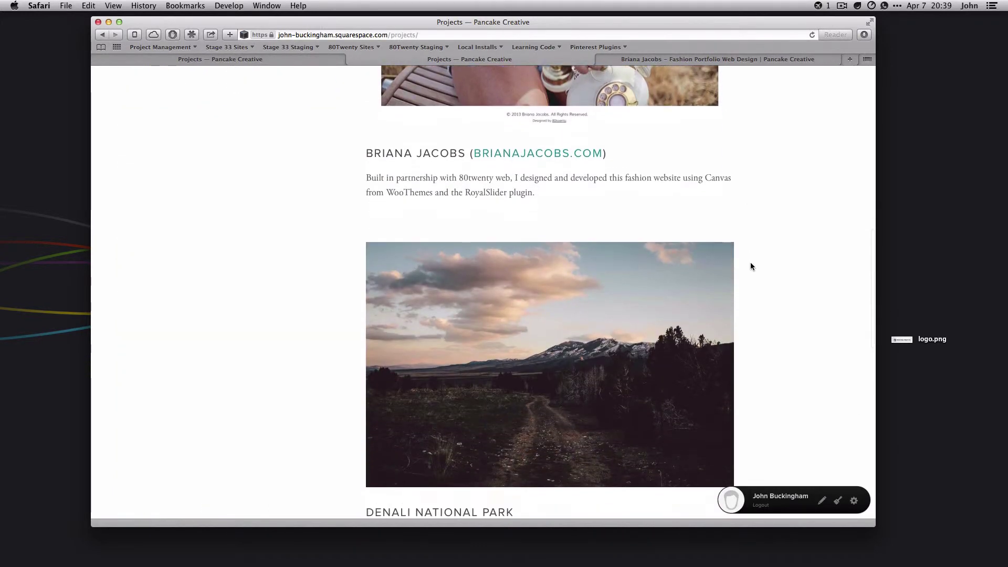
scroll(760, 277, "down", 10)
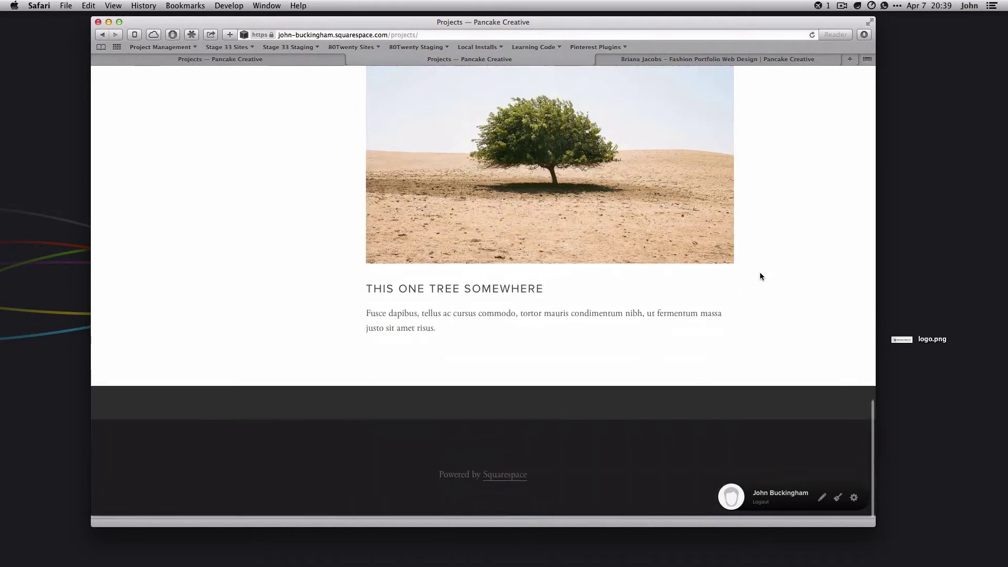
scroll(760, 277, "up", 12)
scroll(760, 277, "up", 15)
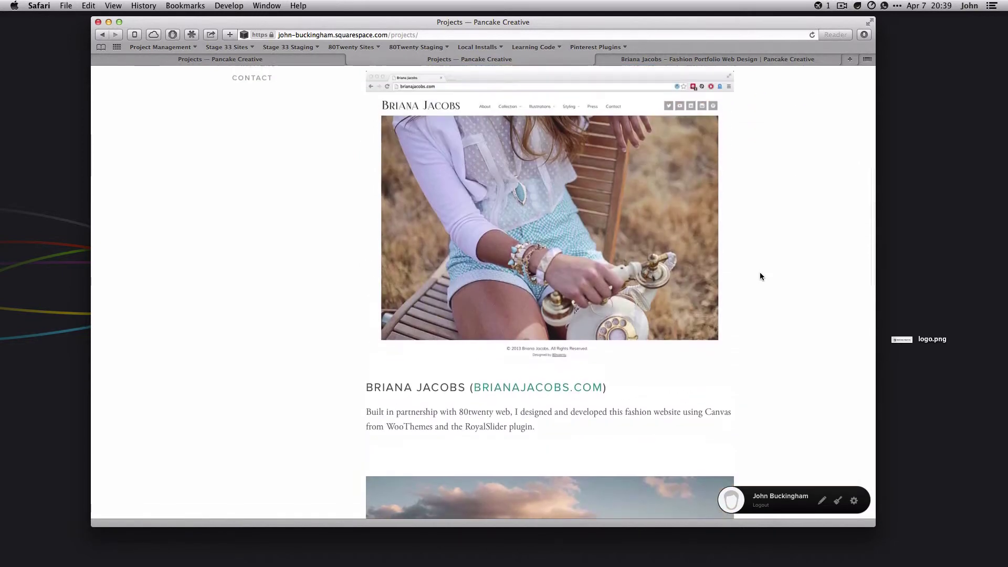
scroll(762, 277, "down", 6)
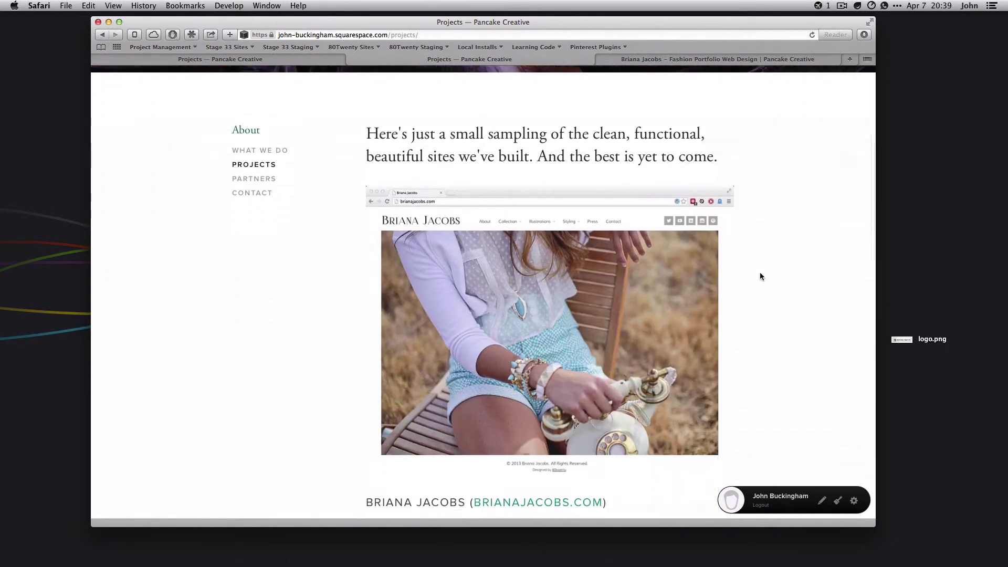
key("Escape")
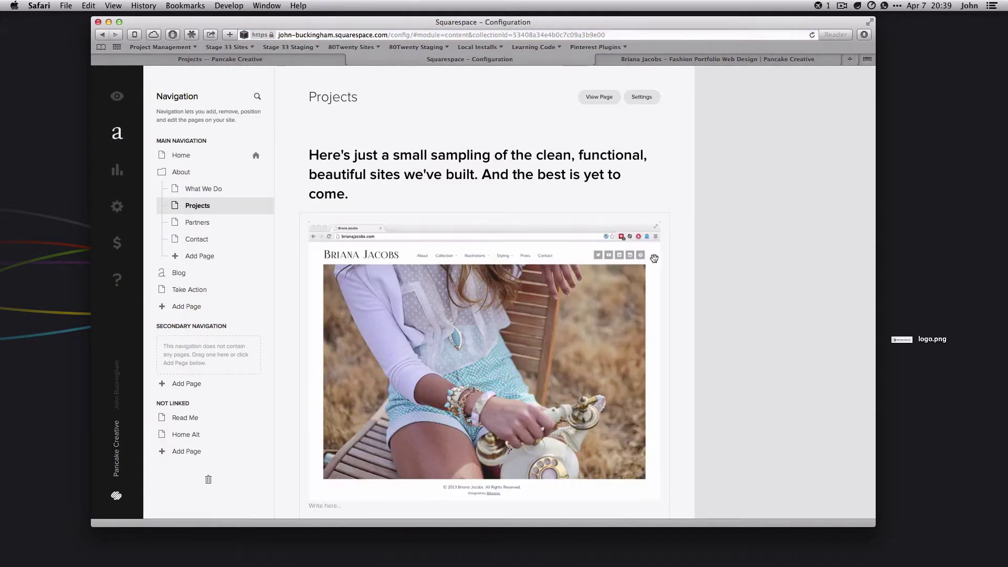
Open the Contact page and inspect the map's location settings
scroll(654, 259, "down", 5)
scroll(656, 260, "down", 7)
scroll(663, 264, "up", 13)
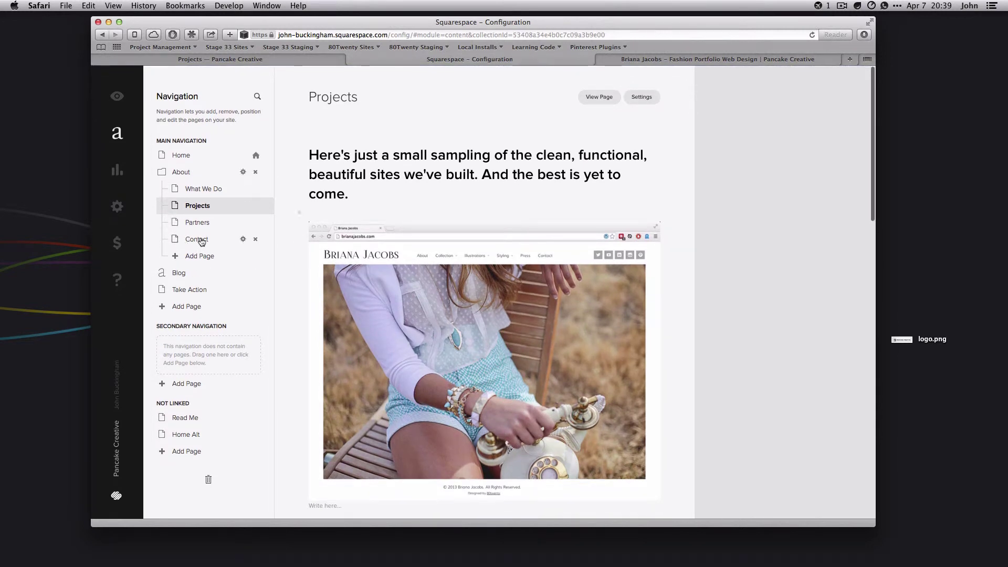
left_click(201, 240)
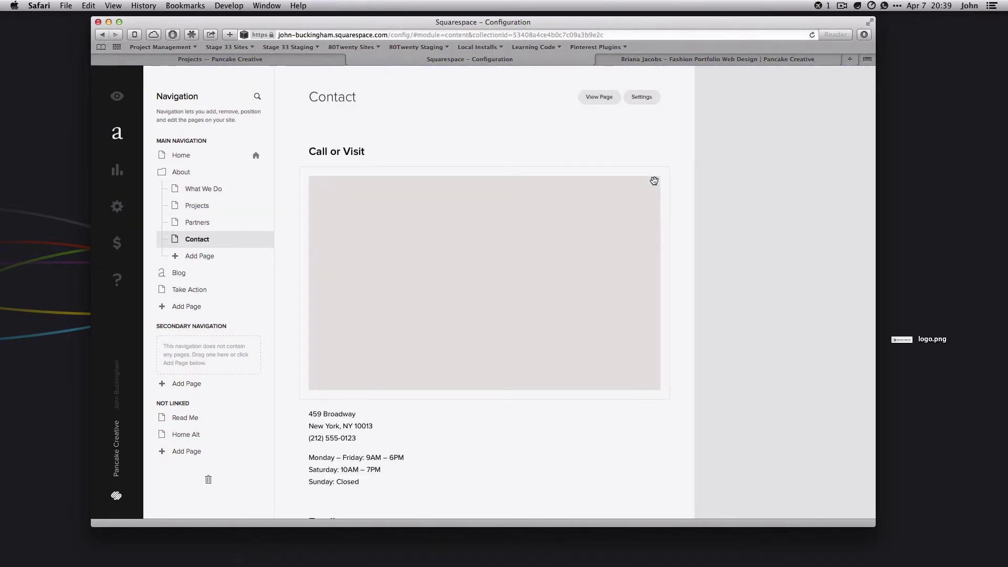
scroll(674, 275, "down", 2)
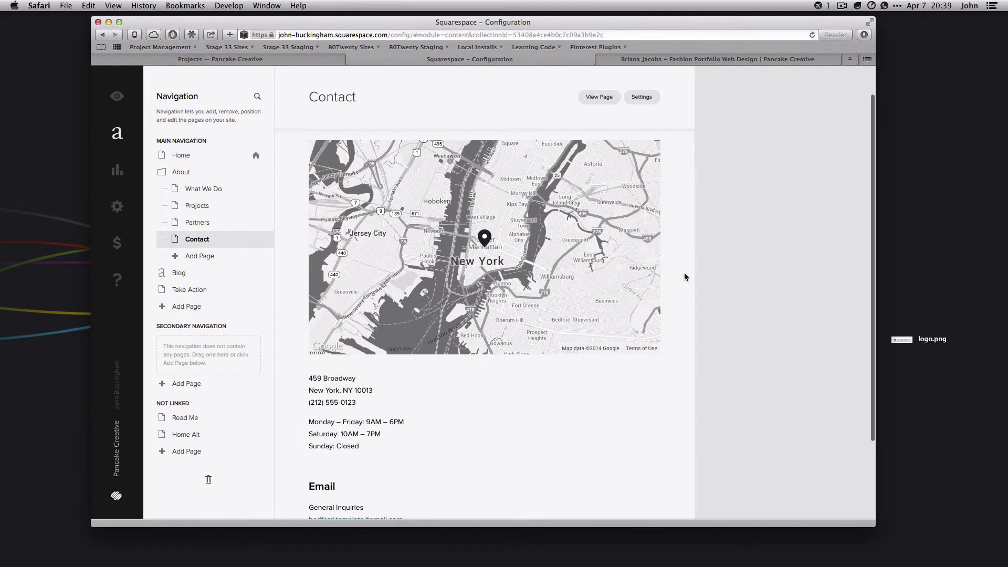
scroll(685, 276, "down", 1)
left_click(515, 229)
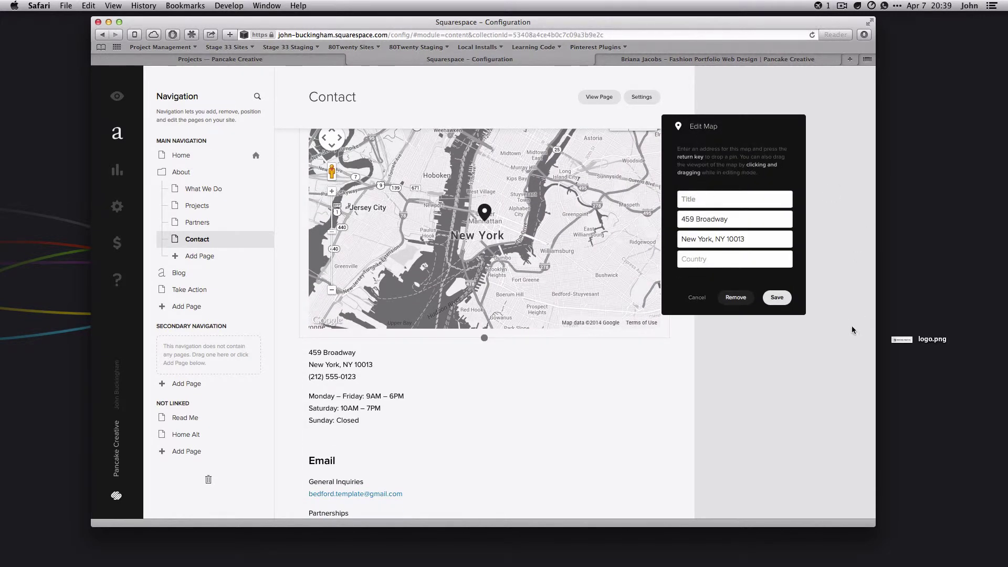
left_click(587, 374)
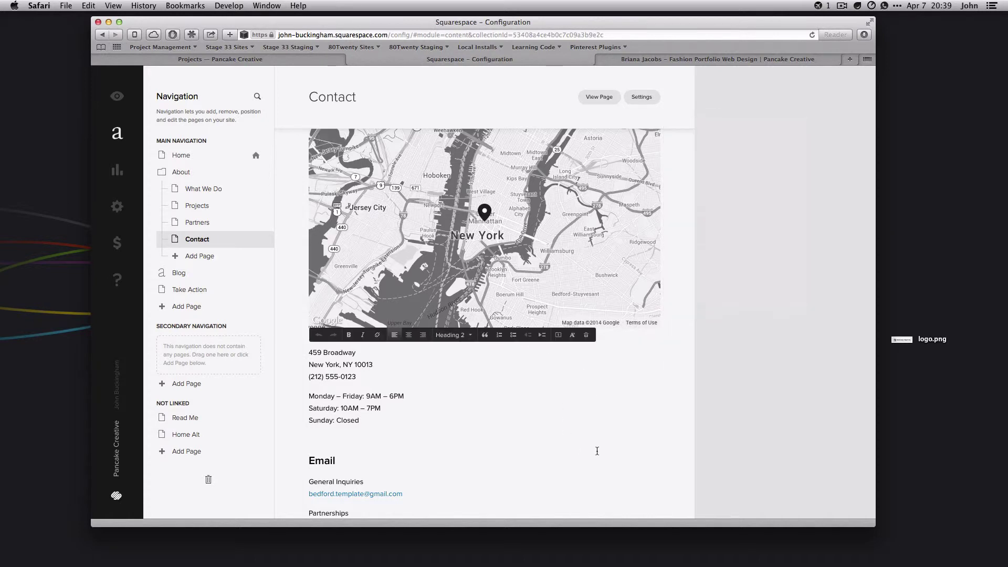
Check the Contact page's phone number line and where the general inquiries email link points
triple_click(355, 372)
scroll(378, 368, "down", 3)
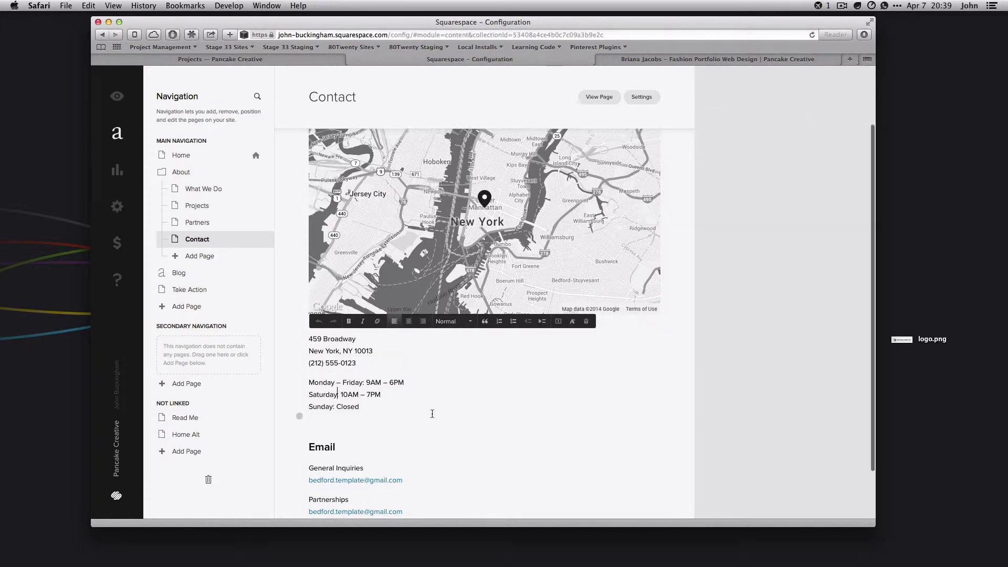
left_click(393, 421)
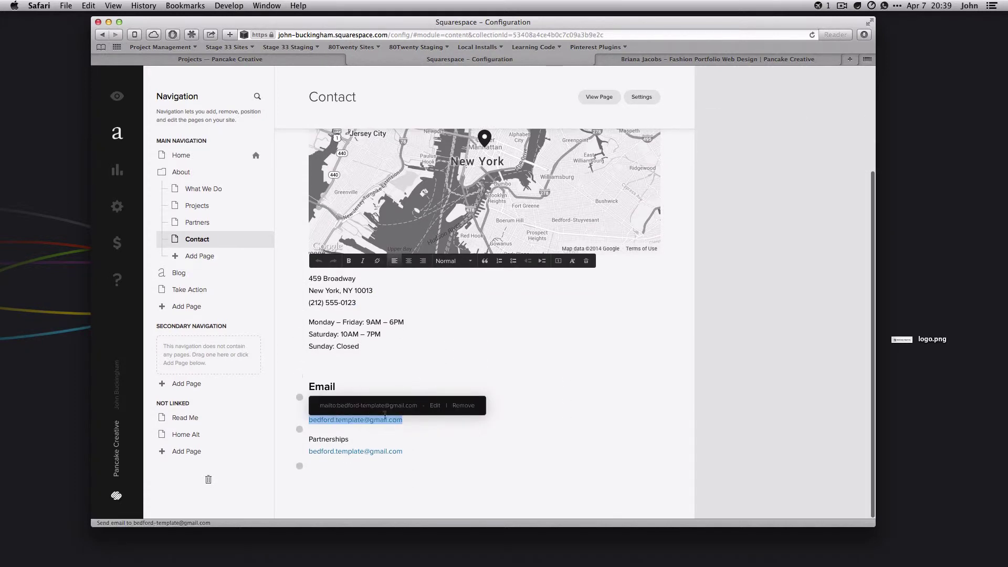
left_click(520, 428)
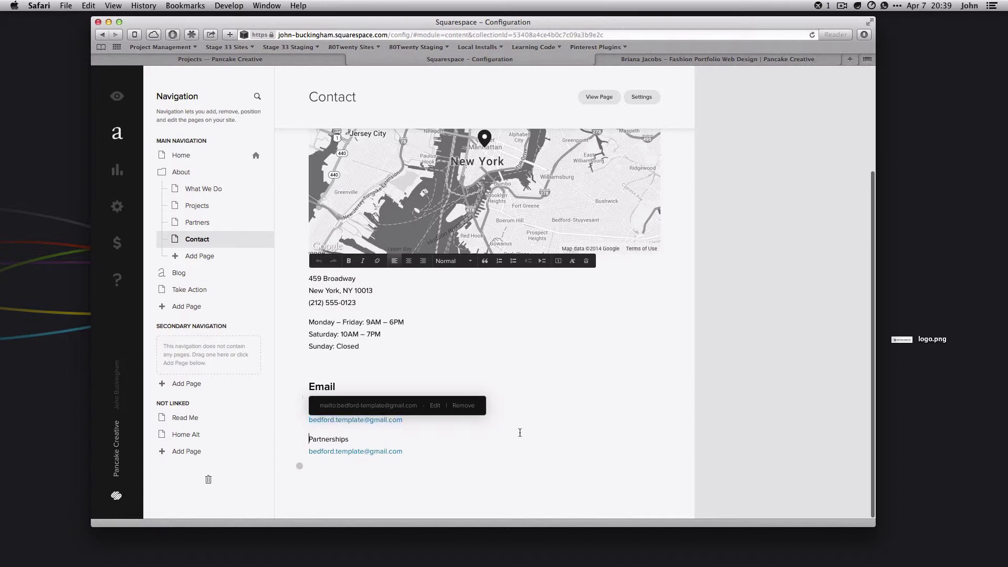
left_click(364, 418)
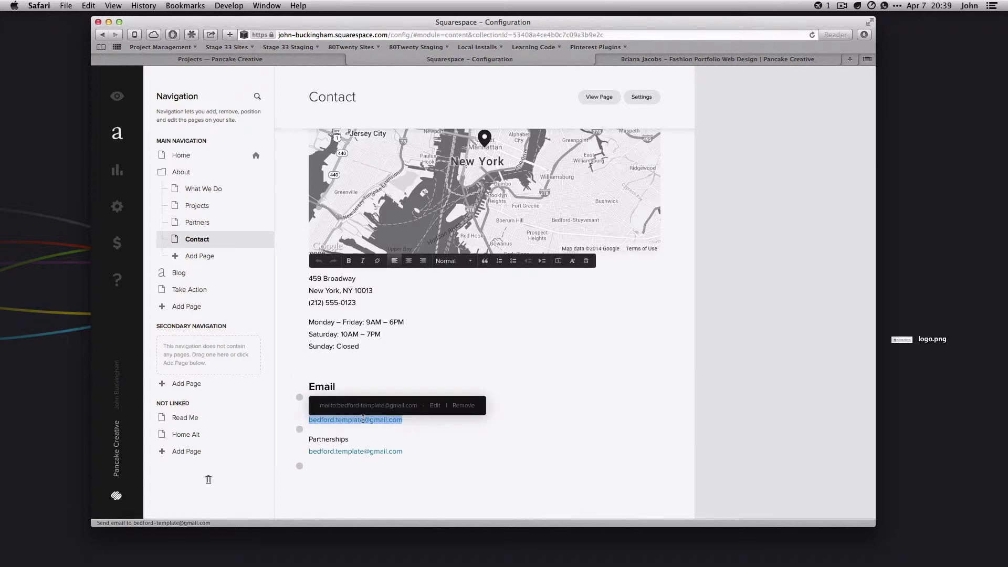
left_click(432, 410)
scroll(410, 362, "up", 5)
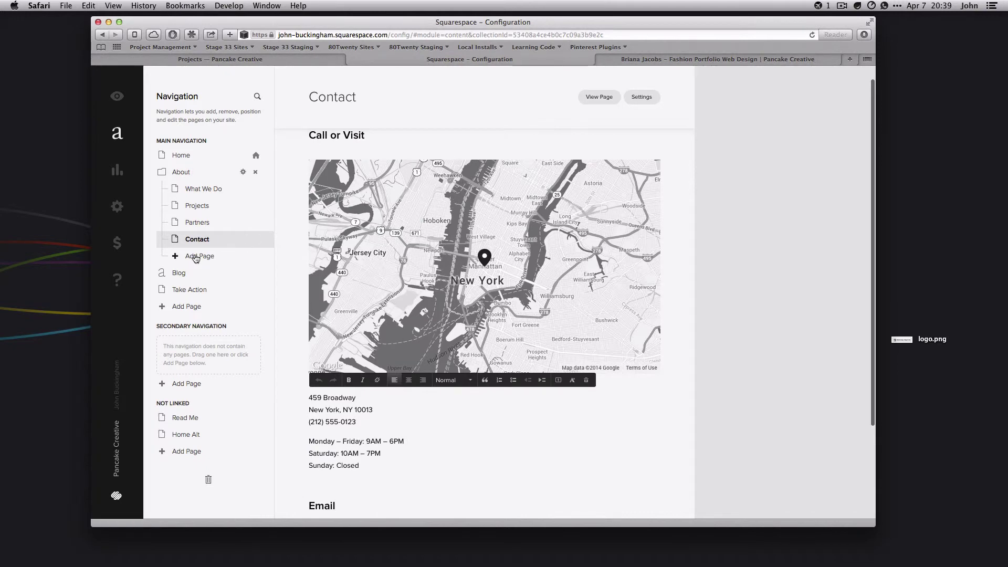
scroll(229, 286, "down", 3)
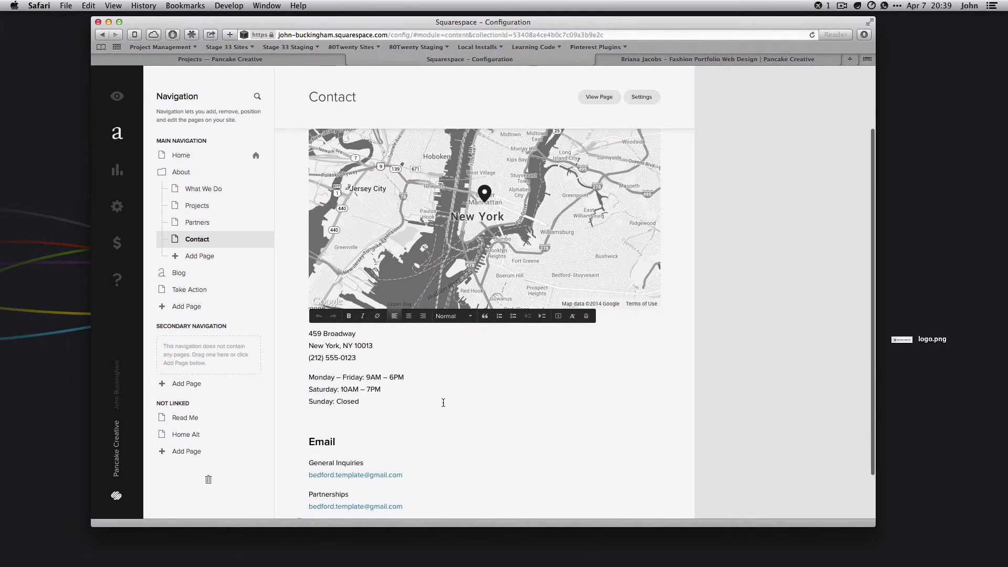
Look over the Take Action page heading, then open the What We Do page
left_click(180, 288)
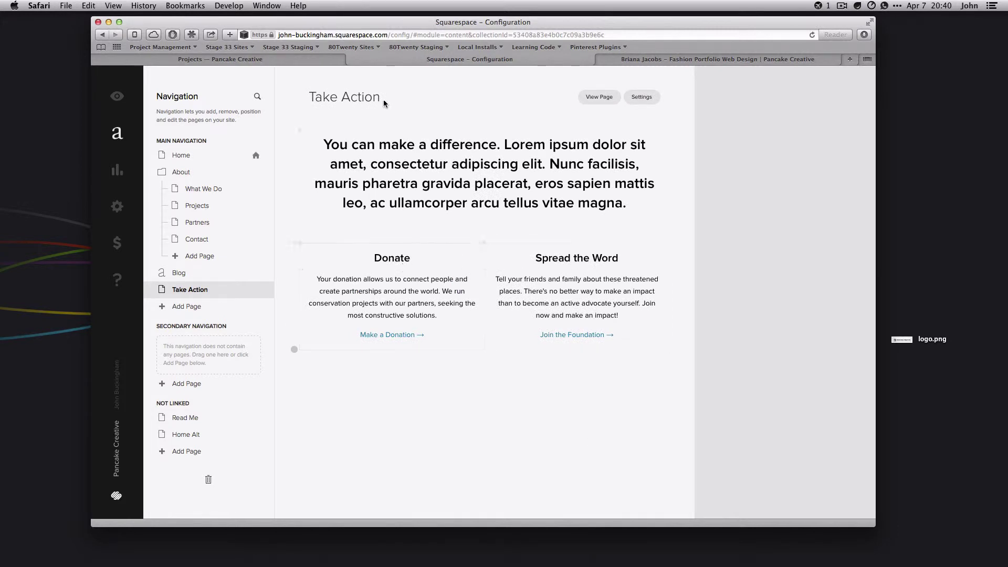
left_click_drag(389, 142, 579, 174)
left_click(582, 174)
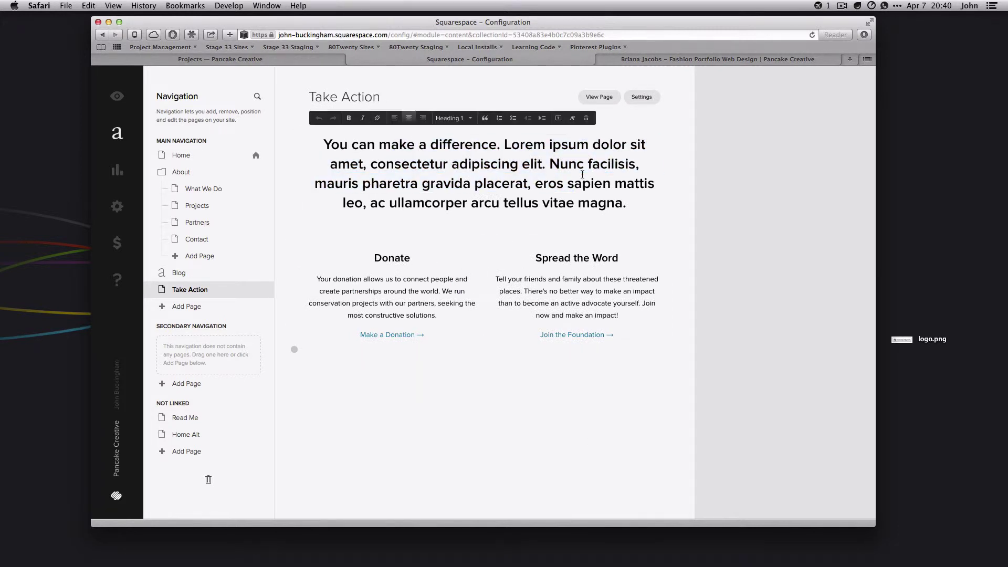
left_click(204, 192)
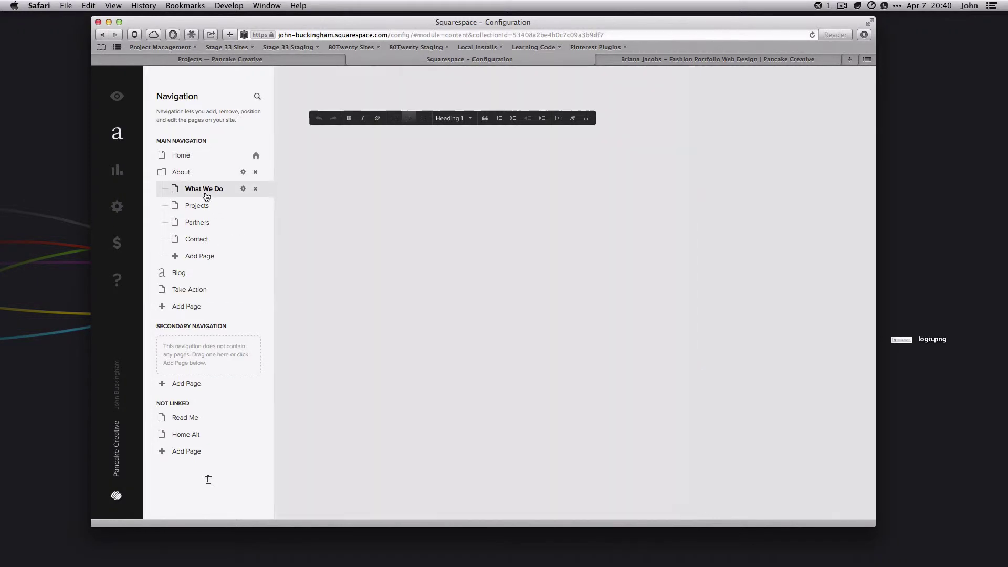
scroll(558, 256, "down", 3)
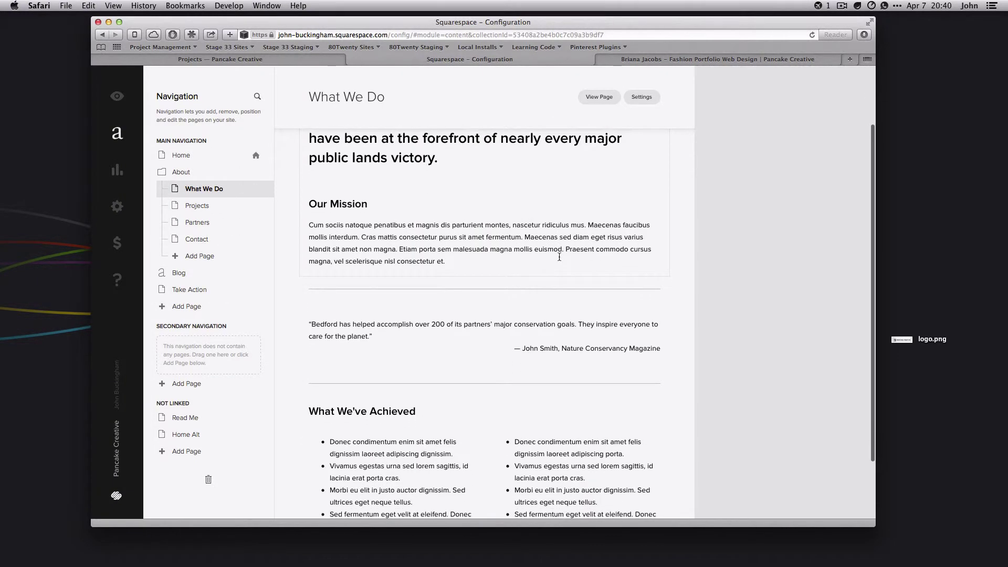
scroll(559, 256, "down", 2)
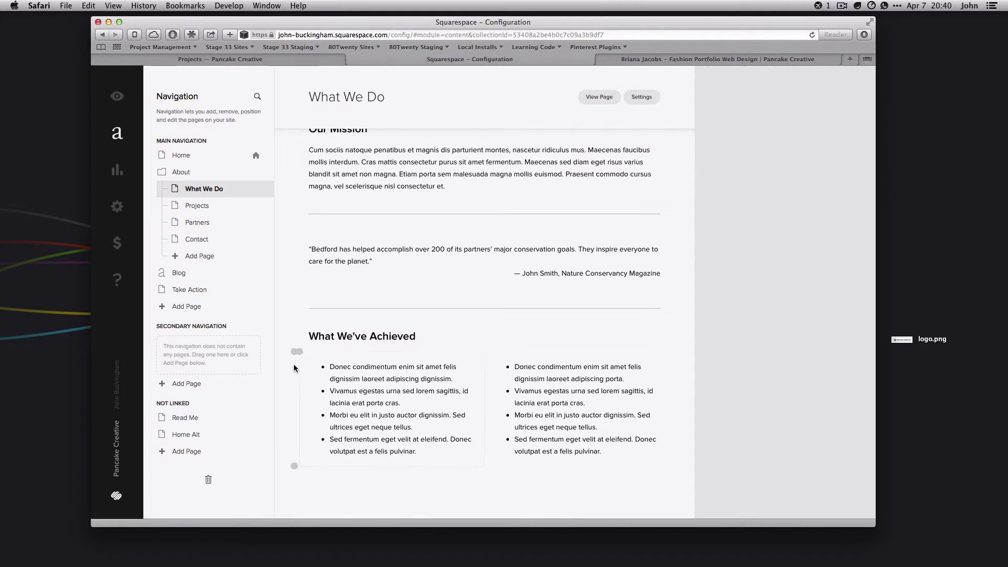
Insert an Image block above What We've Achieved and close Edit Image without adding a picture
left_click(299, 321)
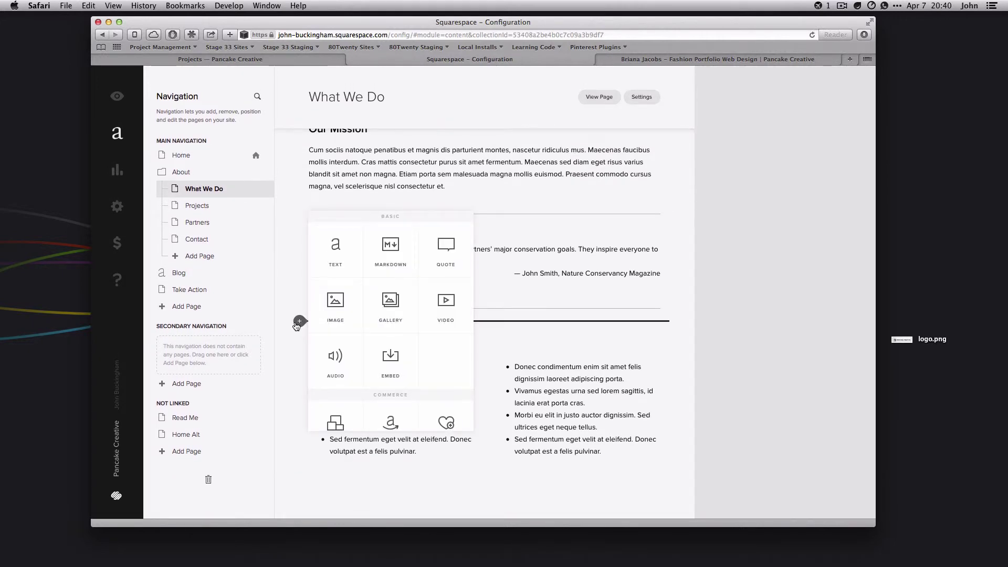
left_click(702, 331)
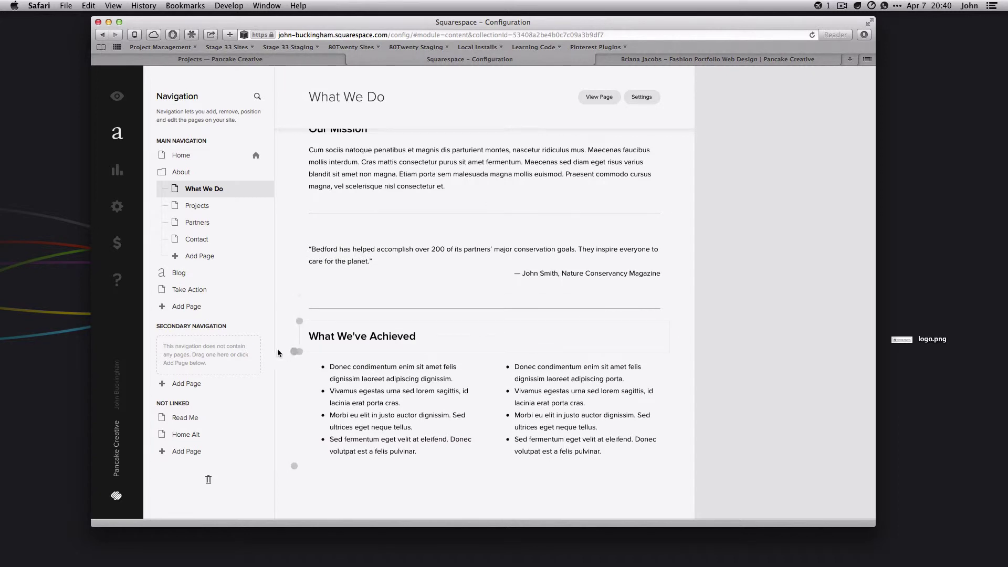
left_click(300, 322)
left_click(333, 362)
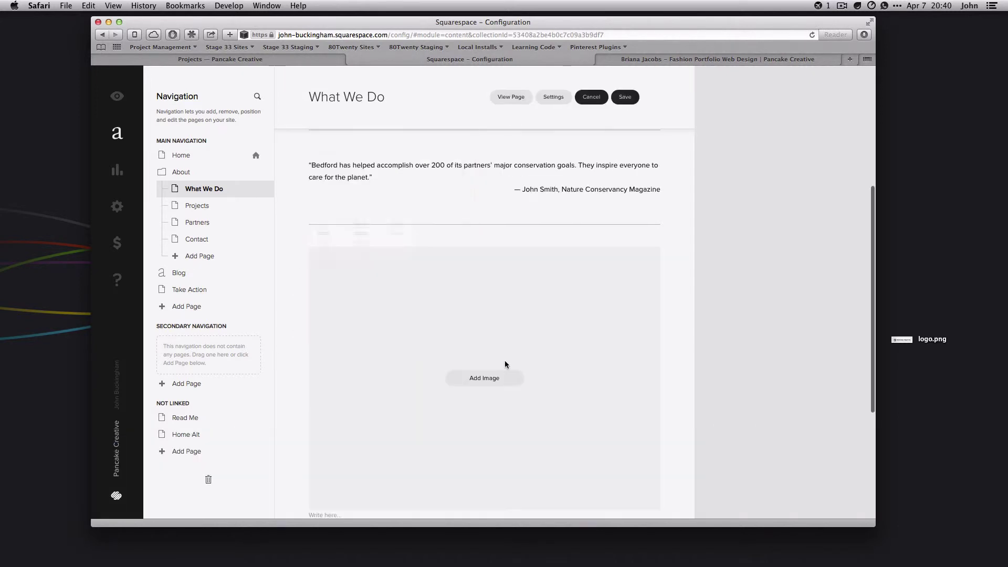
scroll(459, 255, "down", 4)
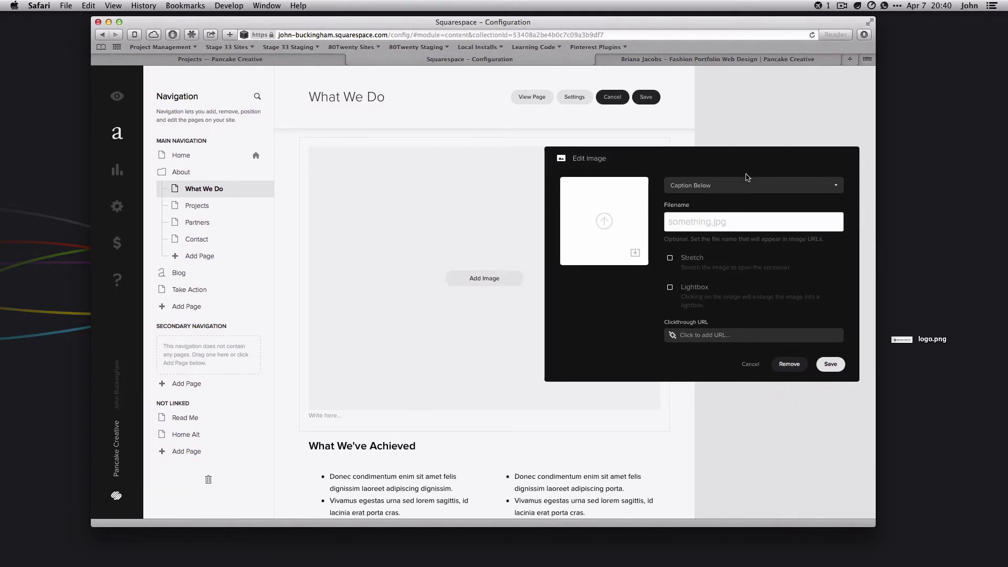
key("Escape")
scroll(668, 294, "down", 3)
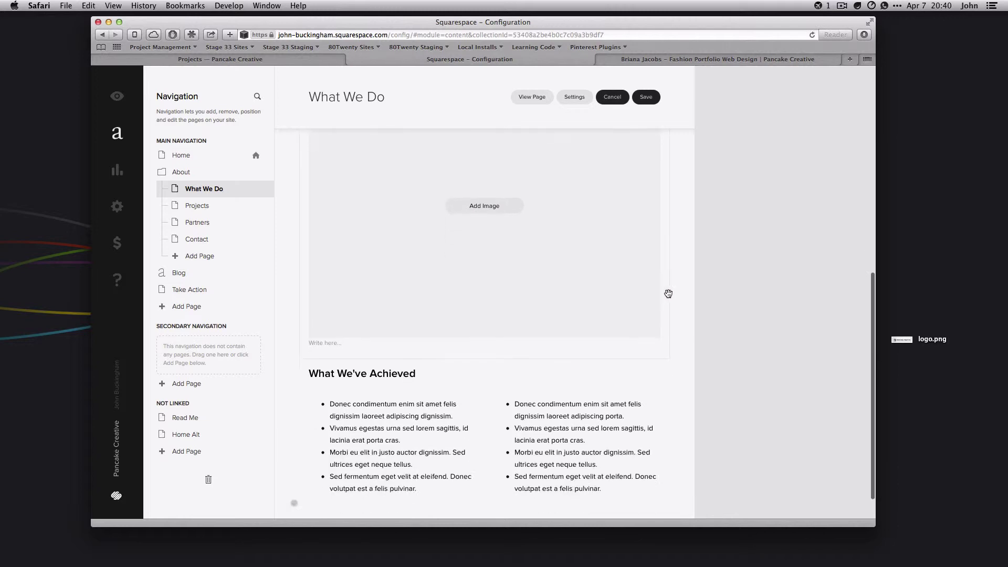
Move the empty image block from beside the bullet lists up between the Our Mission text and the quote
left_click_drag(668, 294, 647, 407)
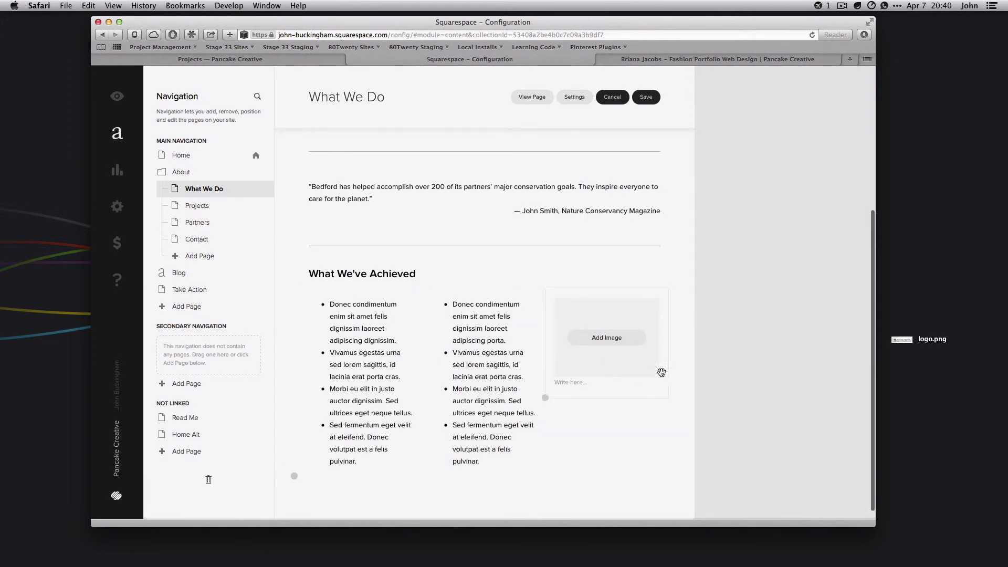
left_click_drag(612, 345, 475, 337)
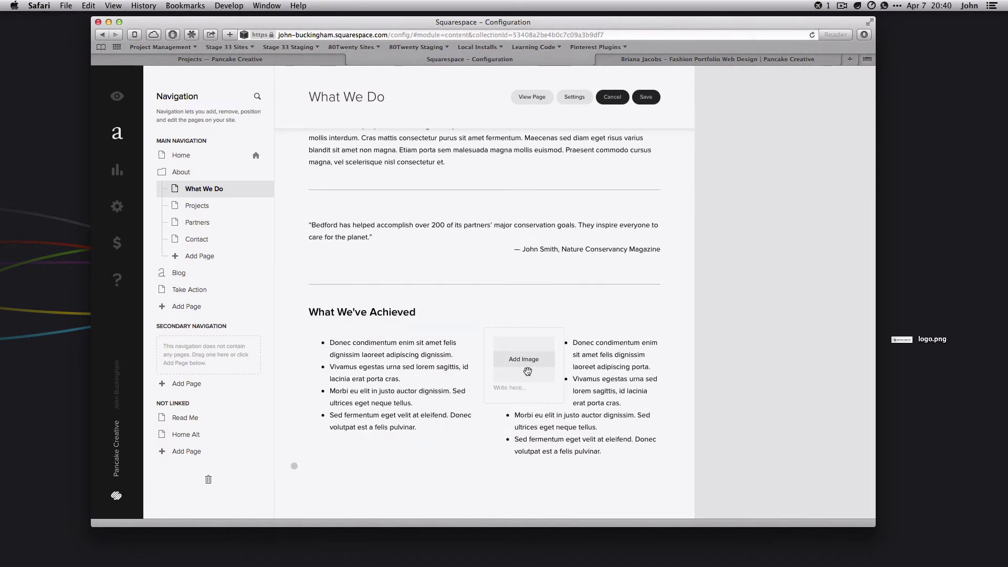
left_click_drag(532, 371, 549, 359)
left_click_drag(550, 362, 683, 351)
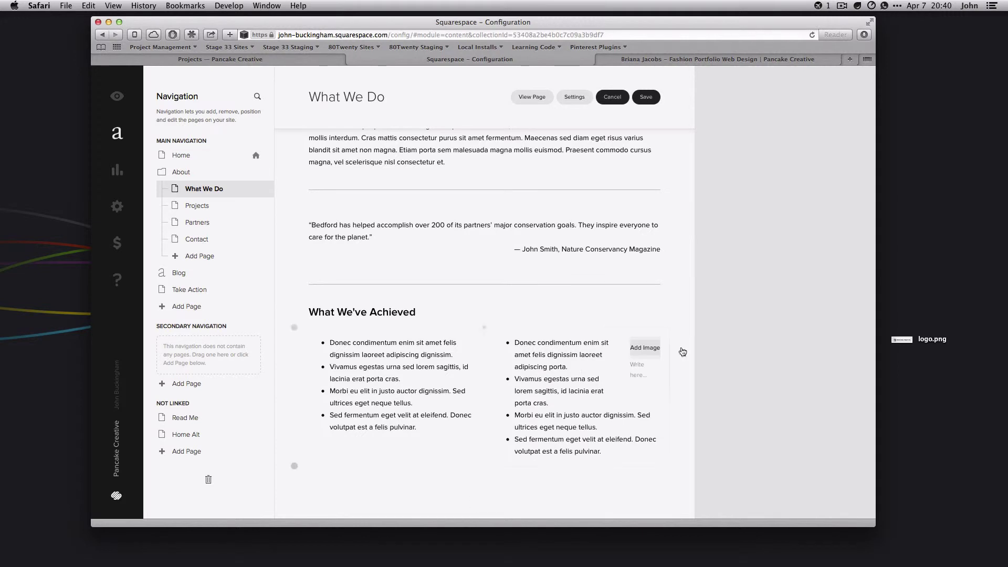
left_click(652, 369)
scroll(647, 360, "up", 1)
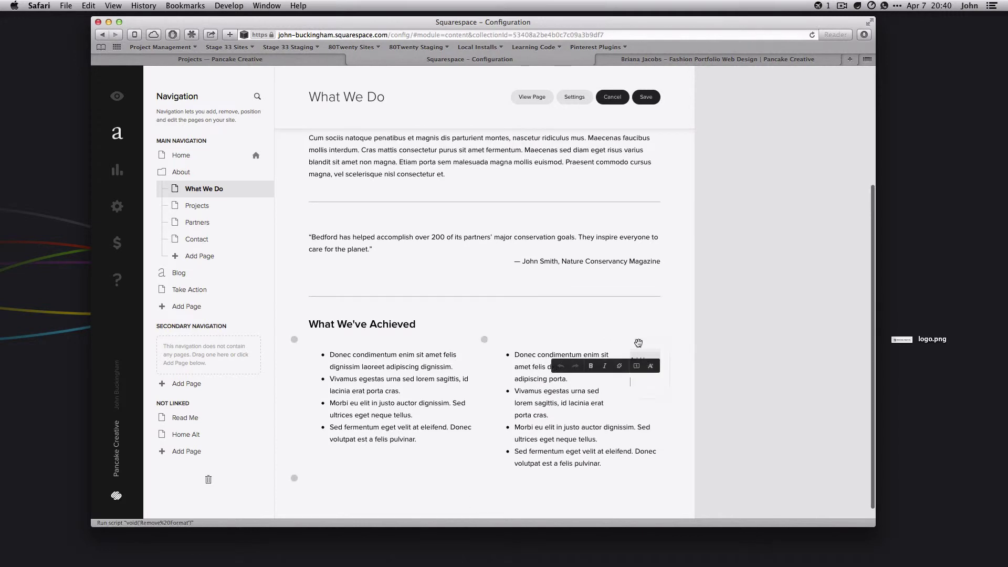
left_click_drag(637, 341, 527, 192)
scroll(553, 198, "down", 10)
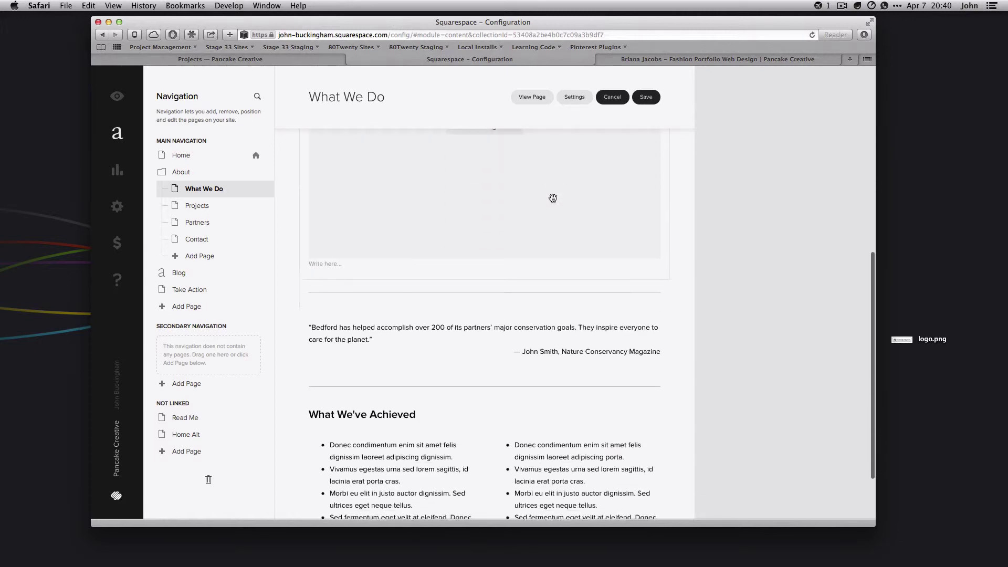
scroll(511, 243, "up", 8)
scroll(510, 243, "up", 4)
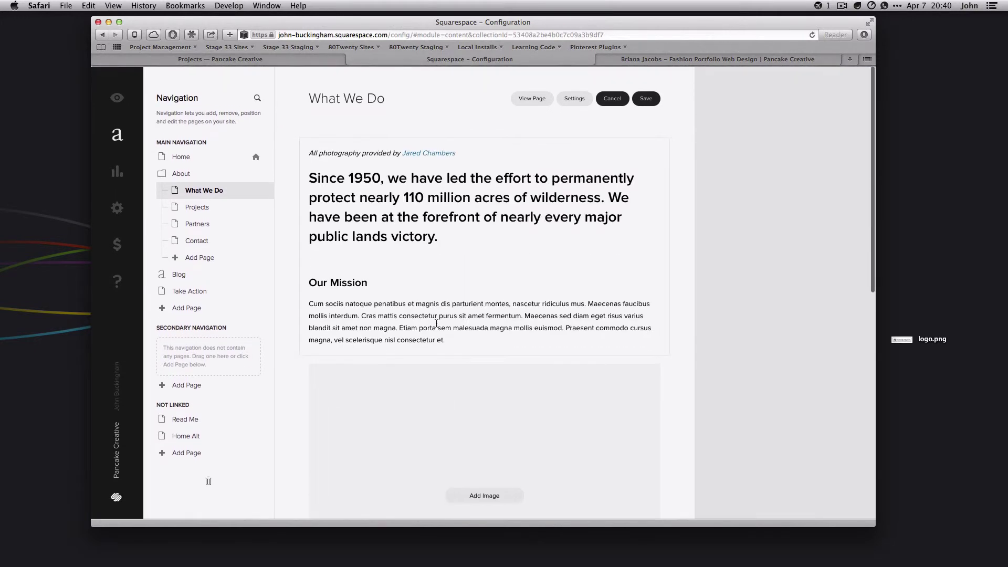
Drag the empty image block off the What We Do layout to remove it
scroll(588, 372, "down", 5)
left_click_drag(508, 297, 480, 491)
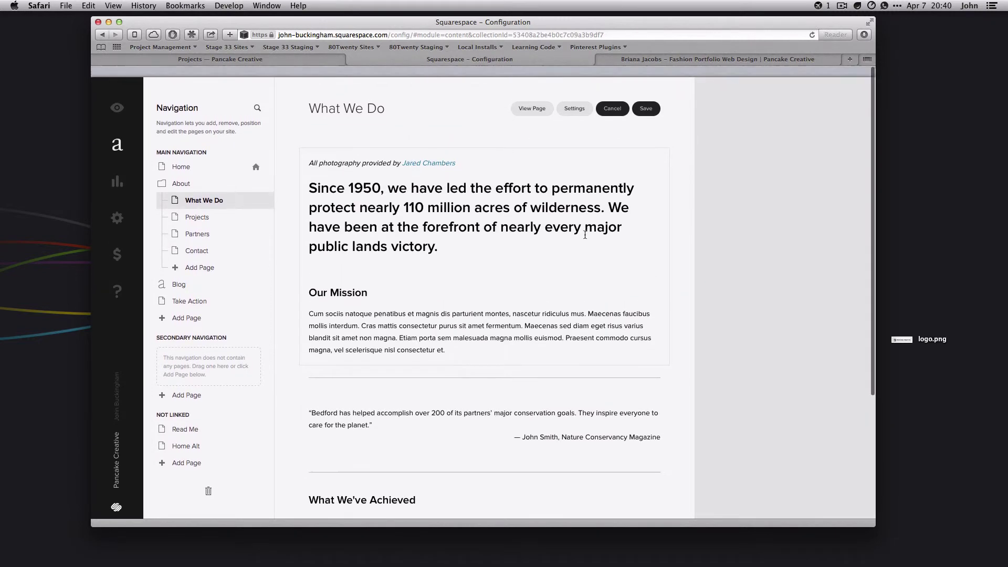
scroll(555, 263, "down", 5)
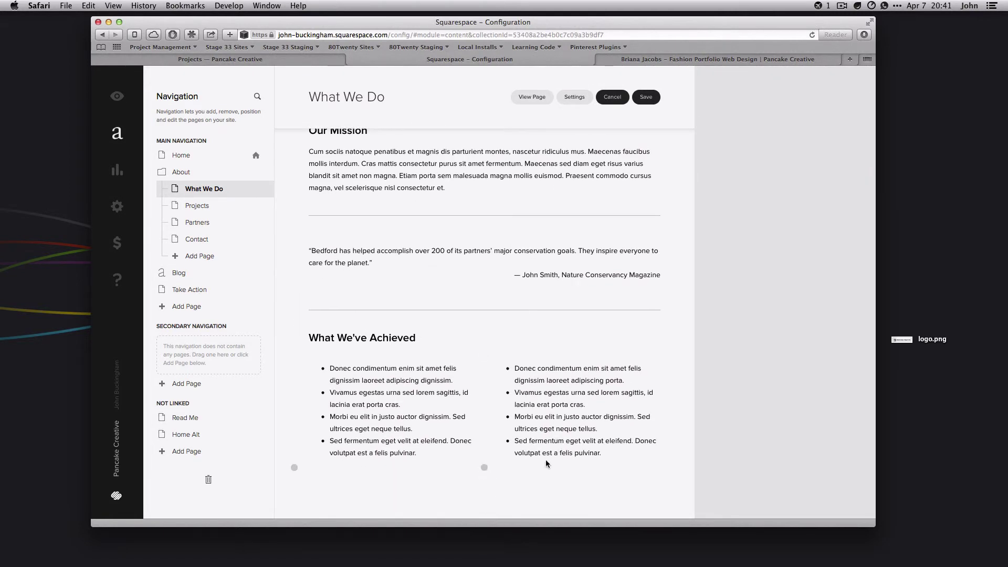
scroll(551, 353, "up", 5)
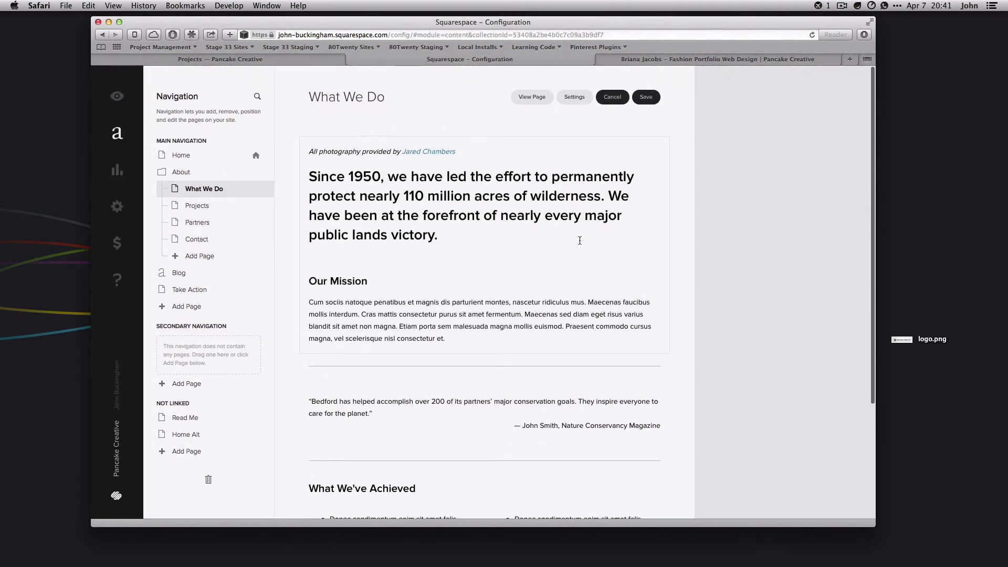
Save the What We Do page with Cmd+S and open the live page
left_click_drag(386, 182, 438, 235)
left_click(439, 234)
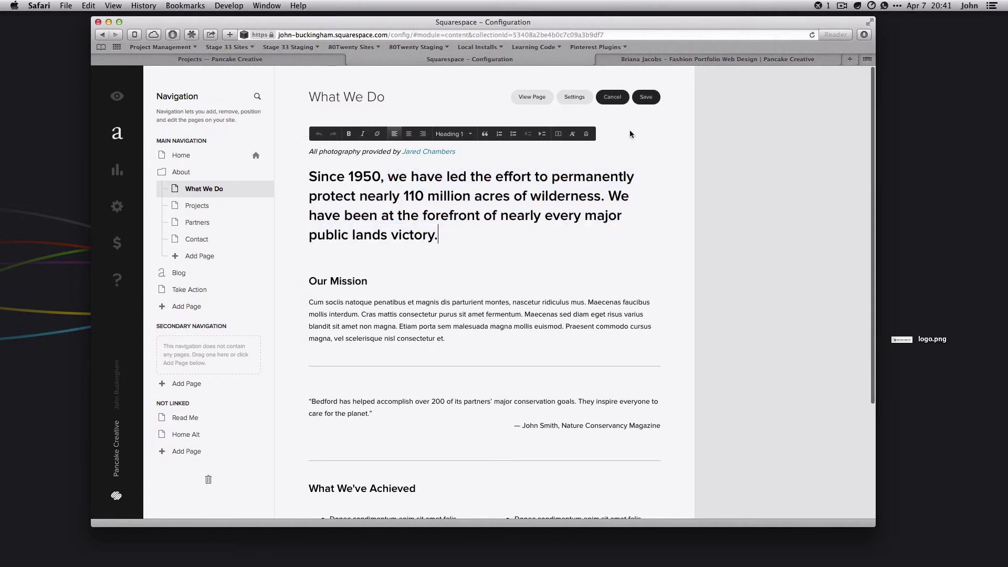
key("super+s")
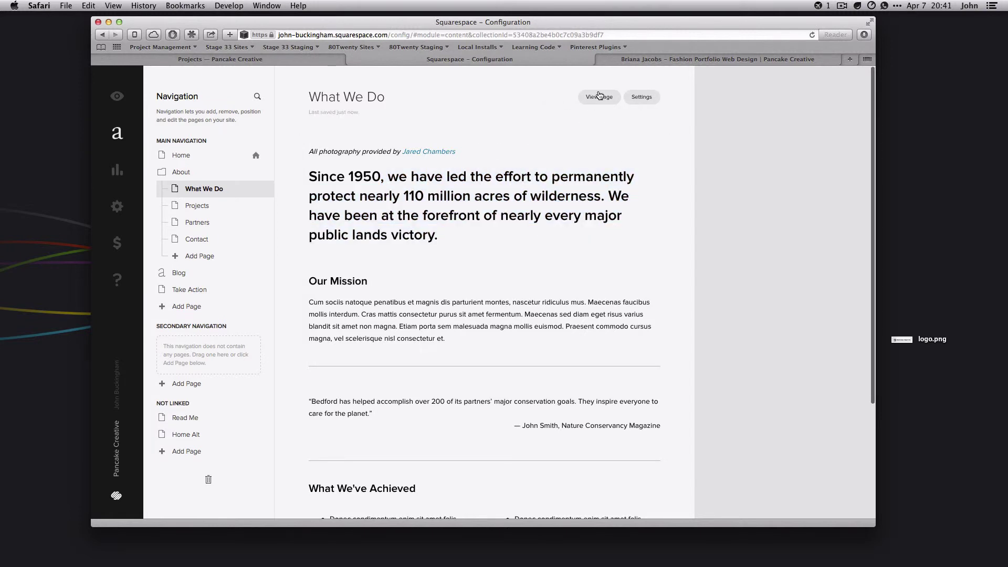
left_click(599, 96)
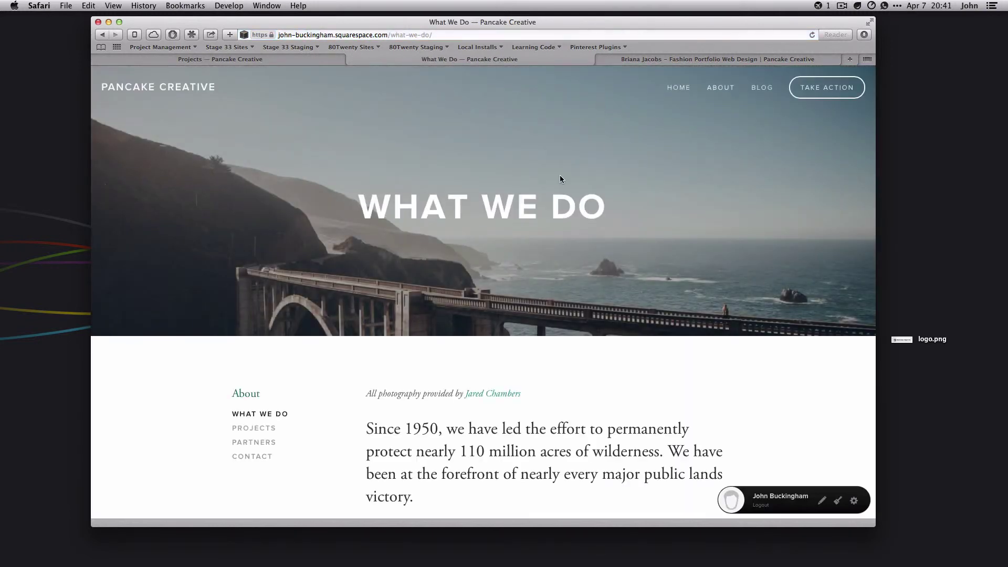
Scroll the live What We Do page to confirm no image block remains, then return to editing
scroll(559, 179, "down", 15)
scroll(558, 179, "up", 15)
scroll(558, 179, "down", 20)
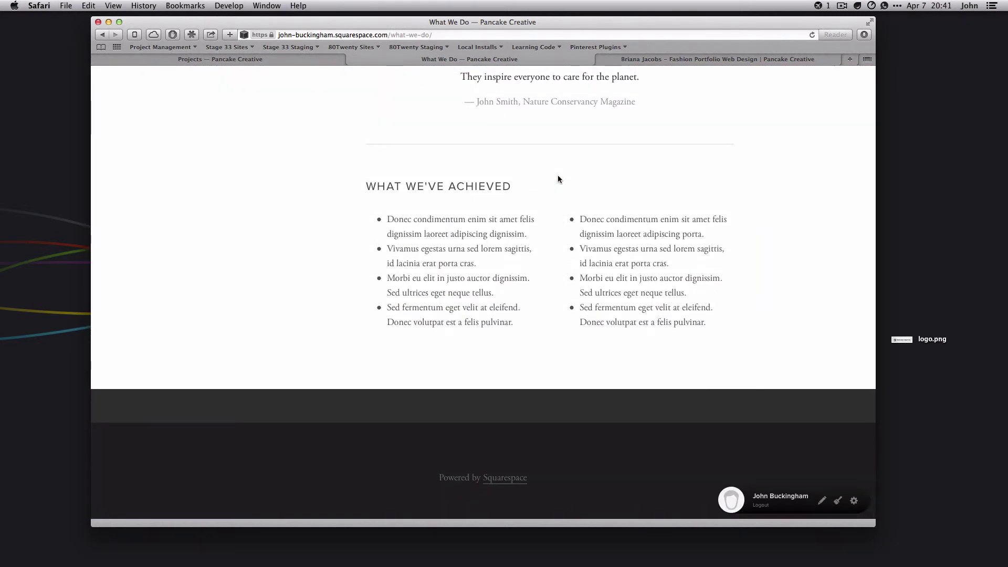
scroll(637, 174, "up", 15)
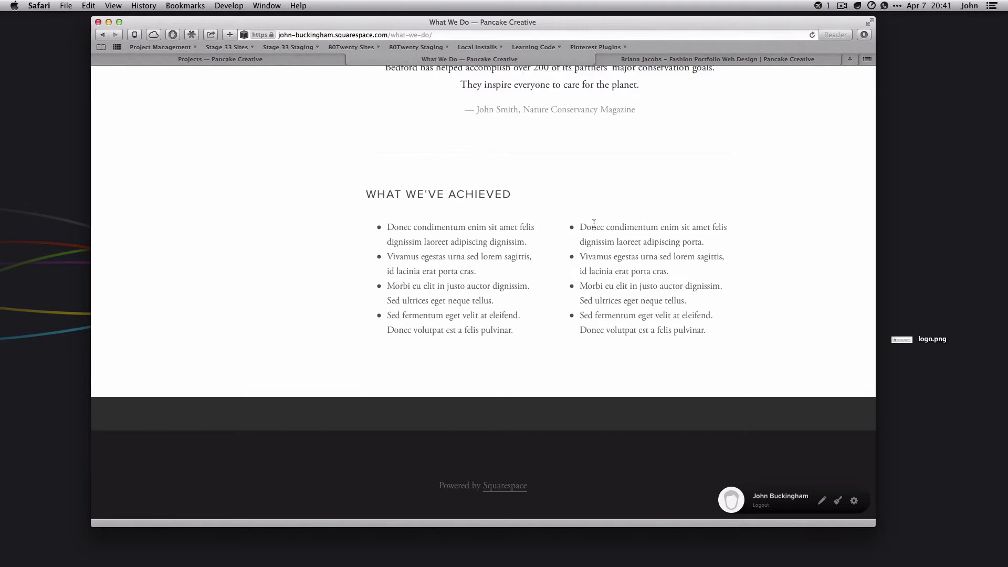
scroll(593, 223, "down", 15)
scroll(594, 234, "up", 15)
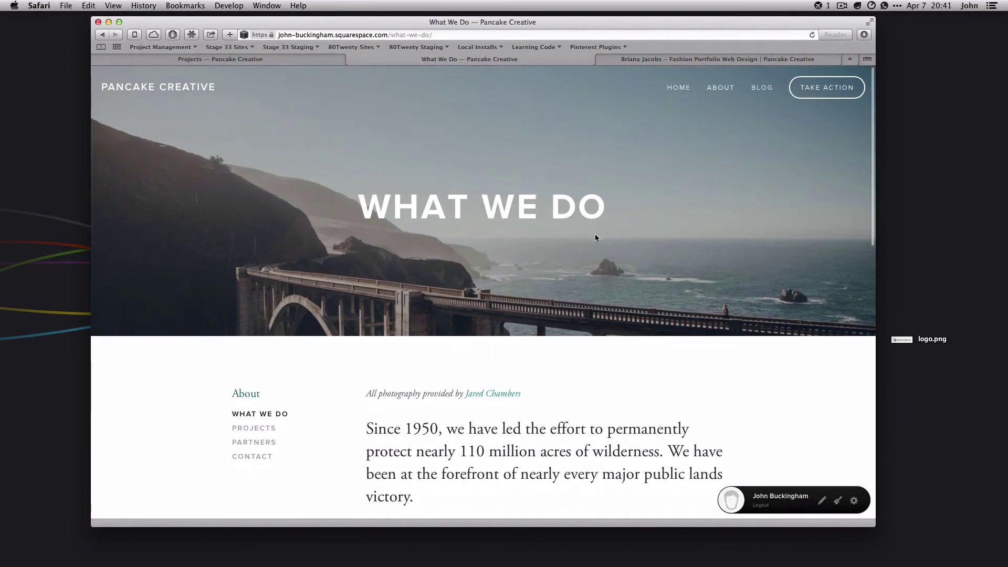
key("Escape")
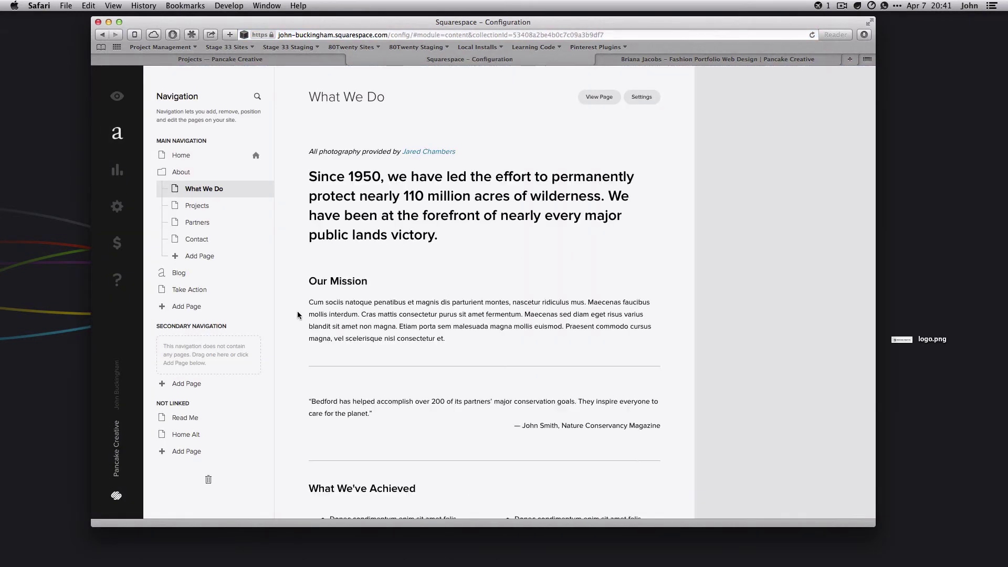
left_click(325, 152)
left_click(434, 152)
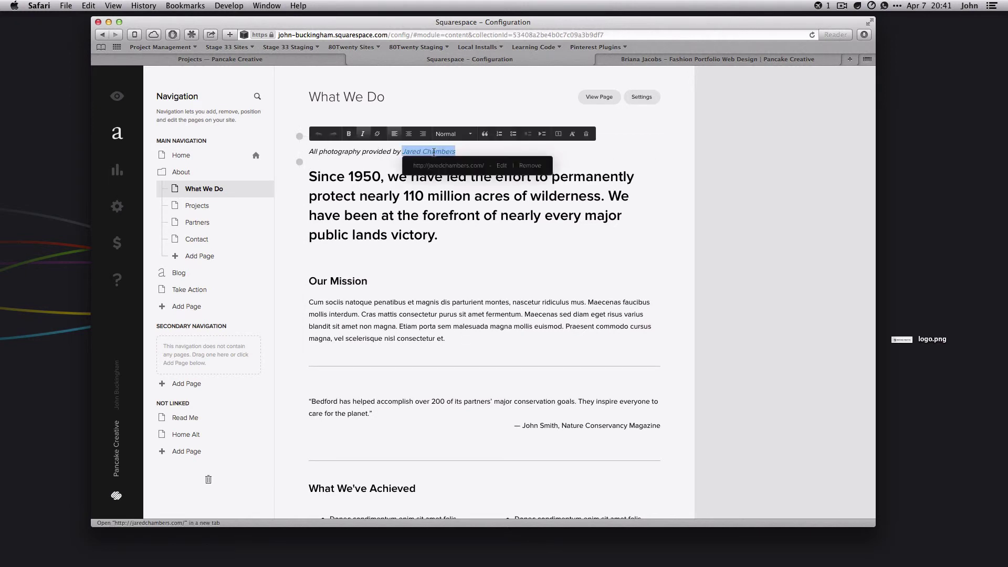
left_click(299, 291)
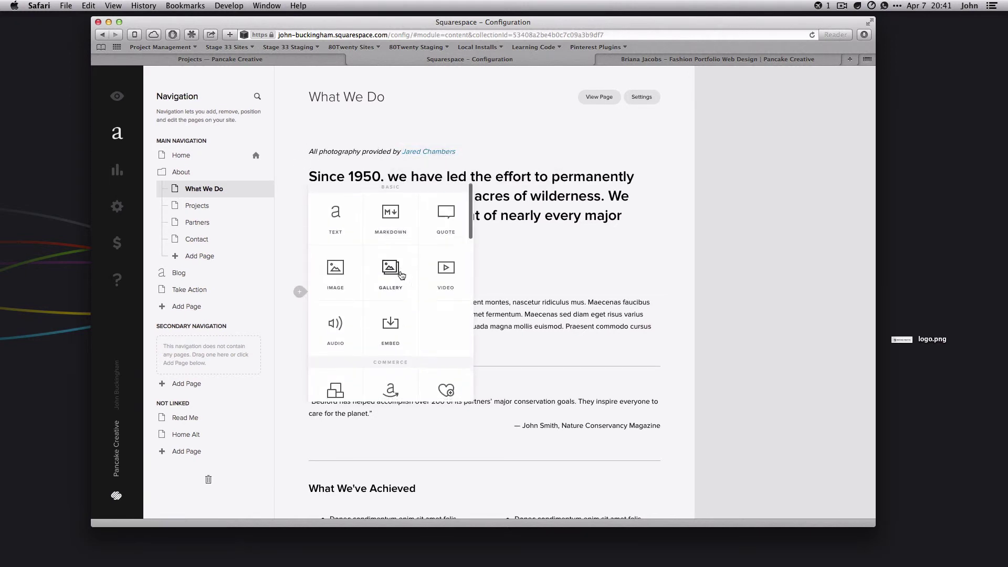
scroll(388, 273, "down", 10)
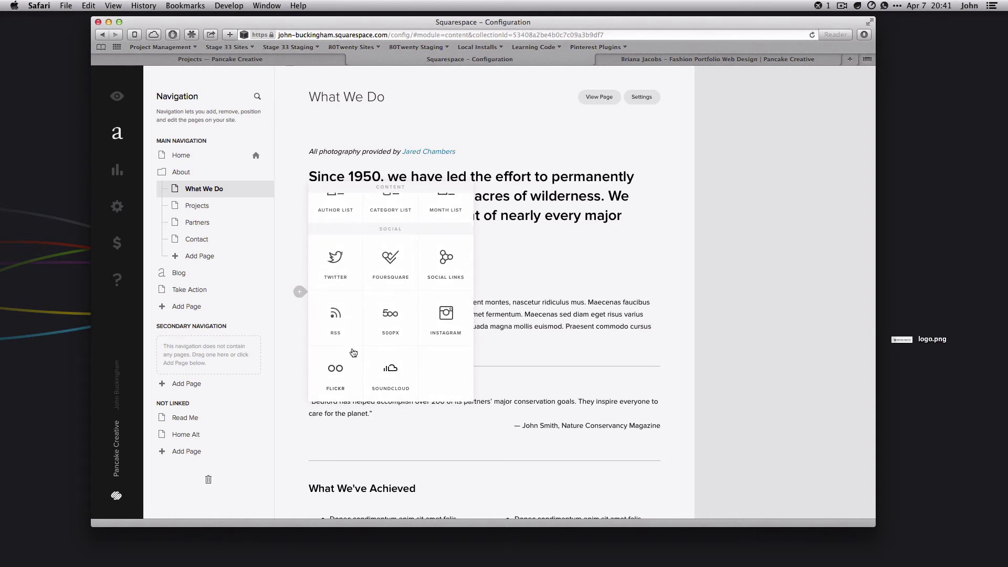
scroll(346, 368, "up", 5)
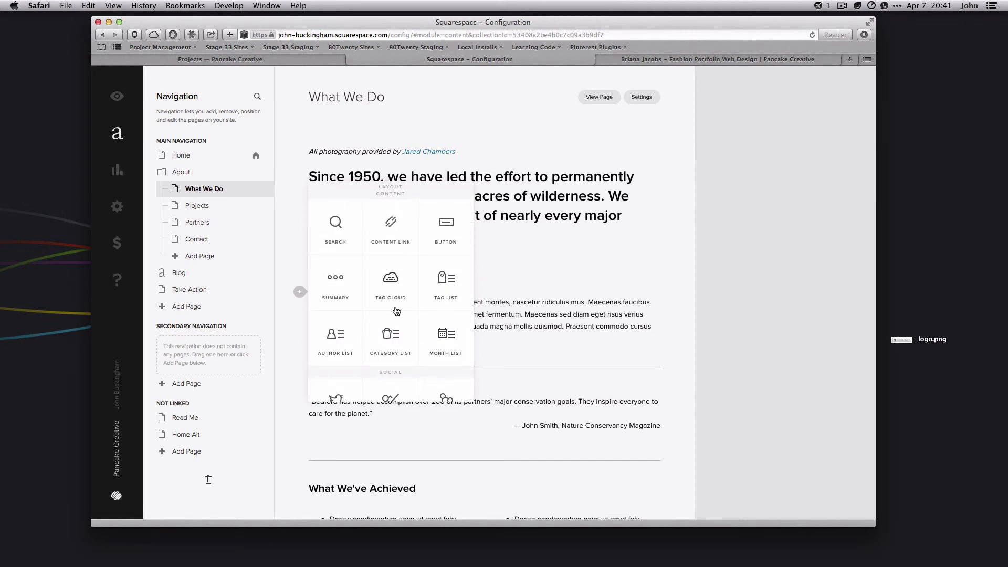
scroll(409, 262, "up", 3)
scroll(404, 257, "up", 5)
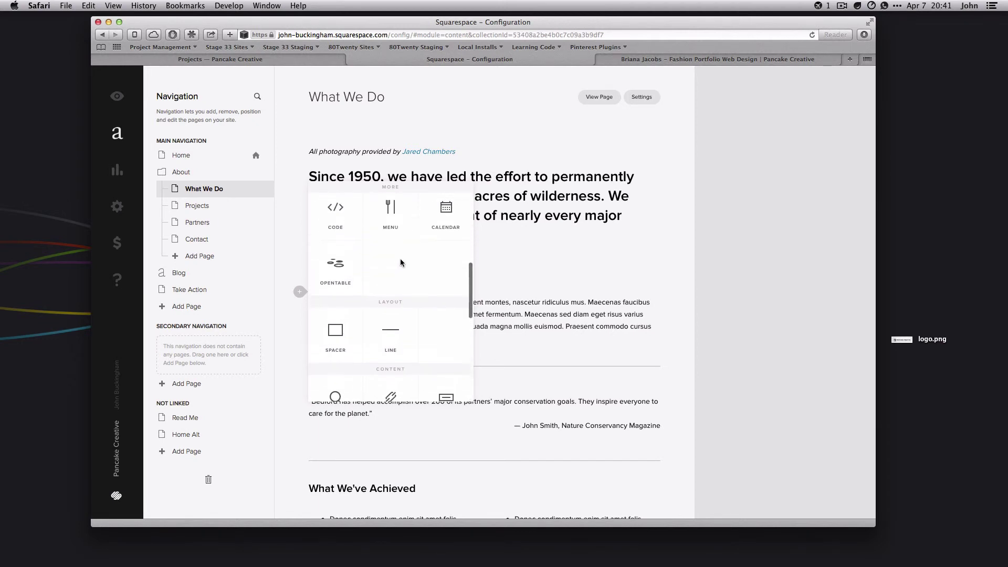
scroll(399, 340, "down", 3)
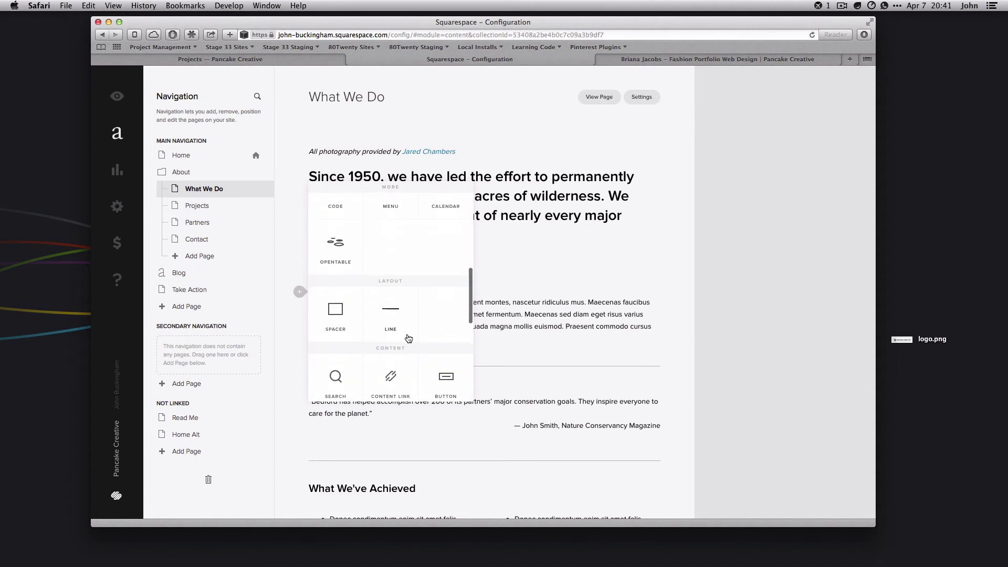
scroll(446, 368, "down", 1)
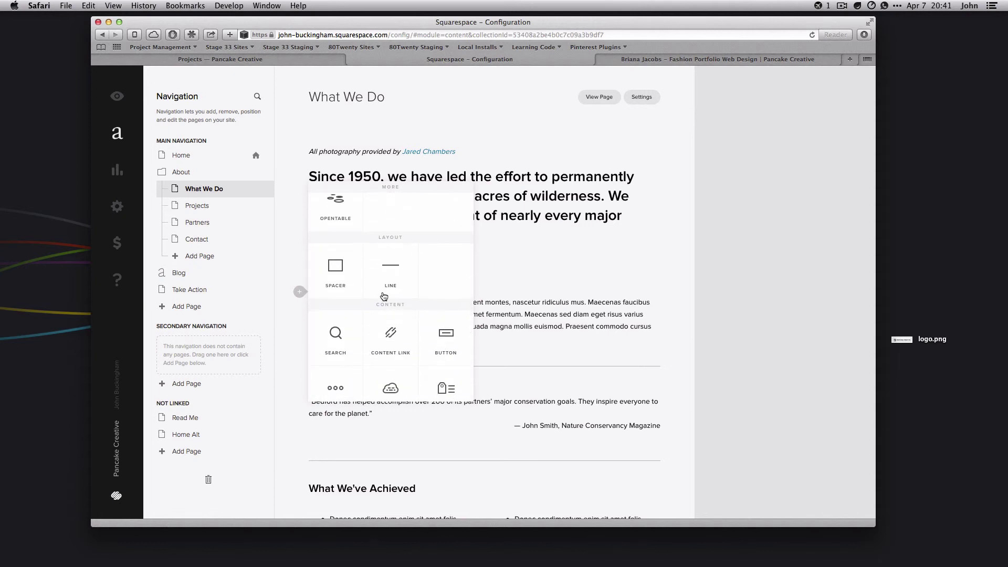
scroll(367, 283, "up", 1)
scroll(426, 328, "up", 5)
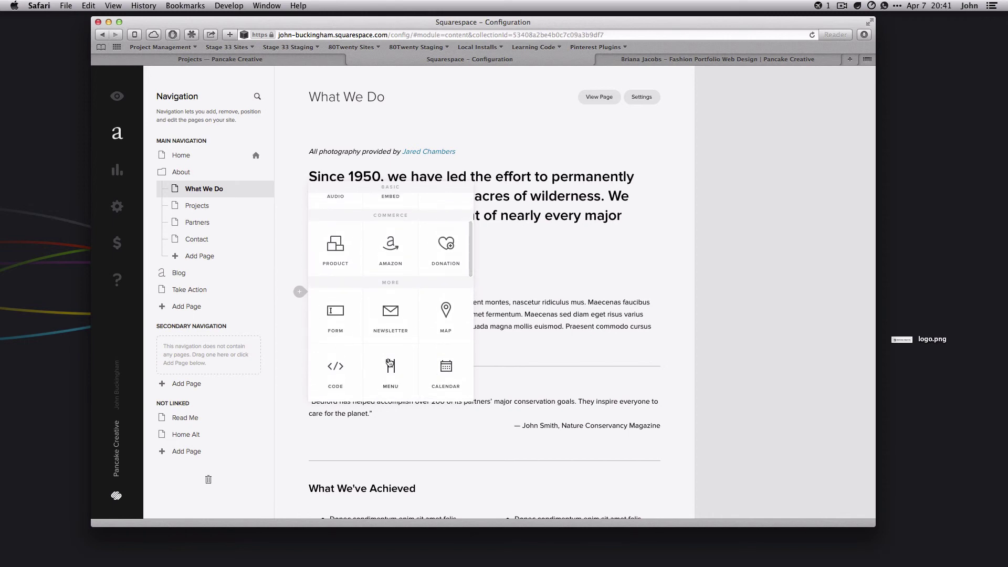
scroll(367, 362, "down", 1)
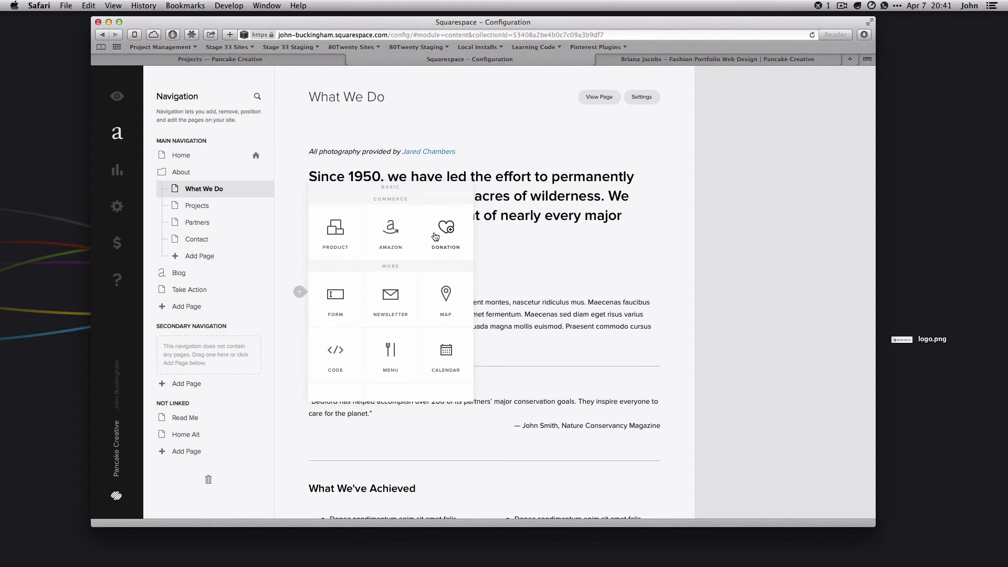
scroll(437, 232, "up", 5)
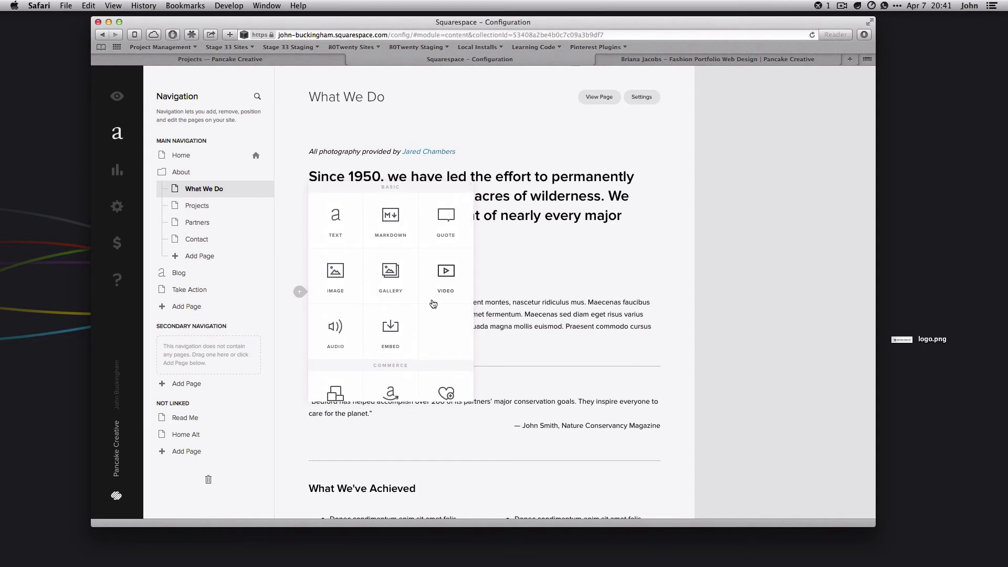
scroll(433, 304, "down", 3)
left_click(682, 342)
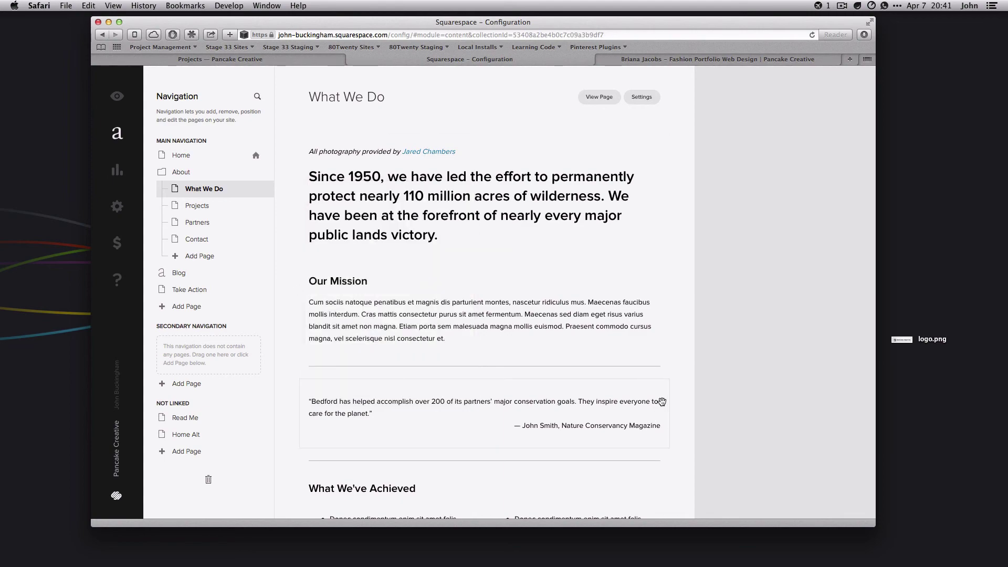
scroll(662, 402, "down", 3)
scroll(662, 402, "up", 3)
scroll(662, 402, "down", 4)
scroll(662, 402, "up", 5)
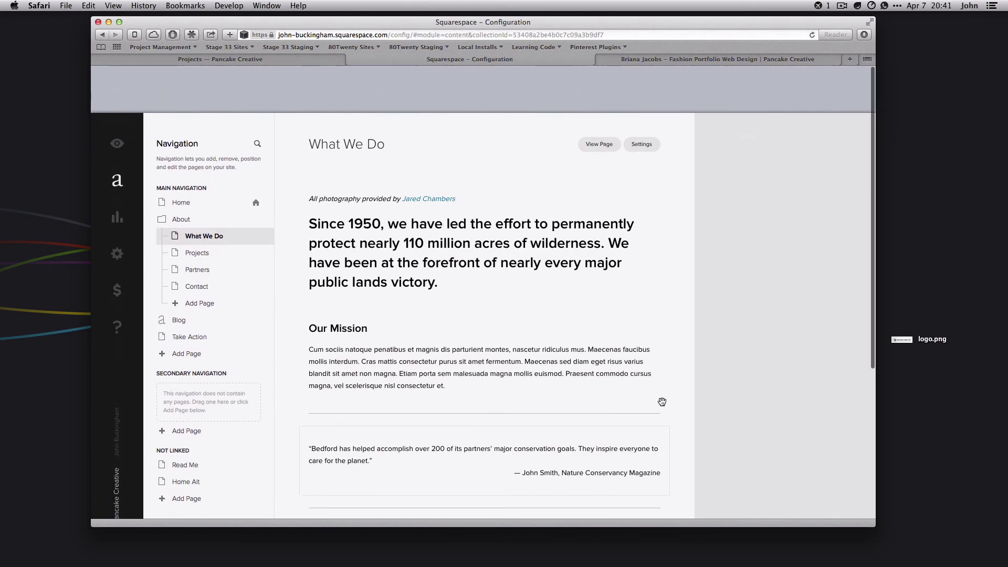
scroll(662, 401, "down", 5)
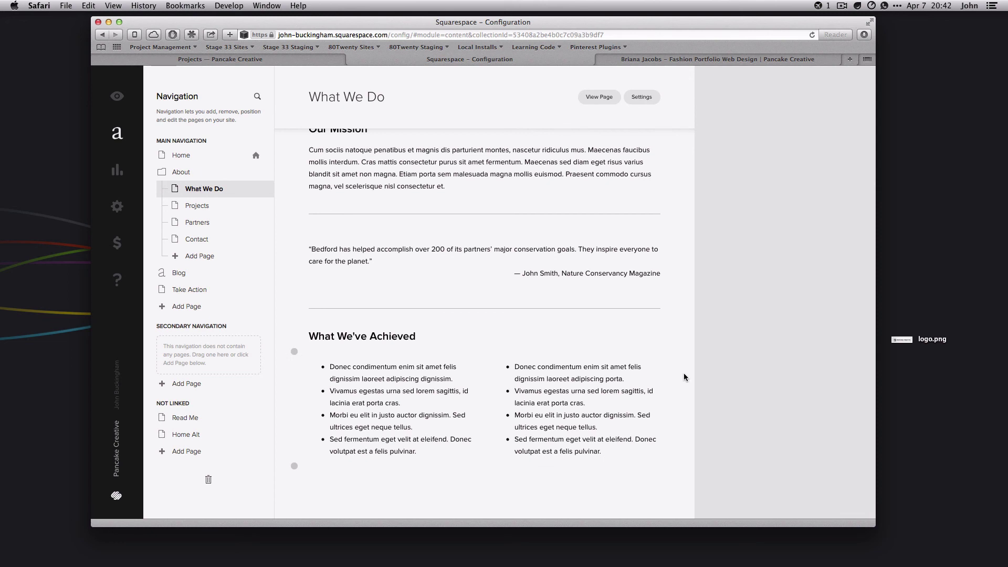
scroll(684, 373, "up", 4)
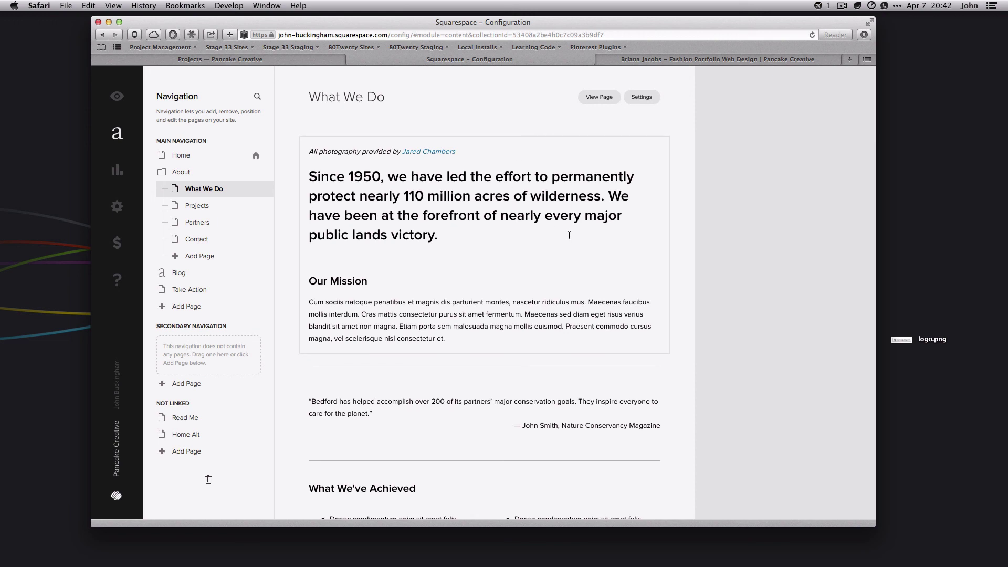
left_click(842, 6)
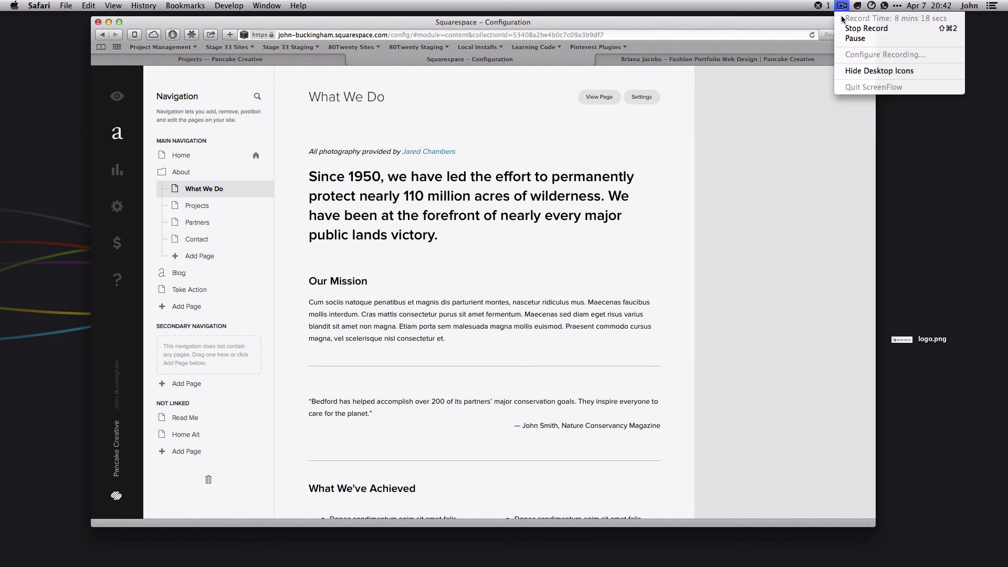